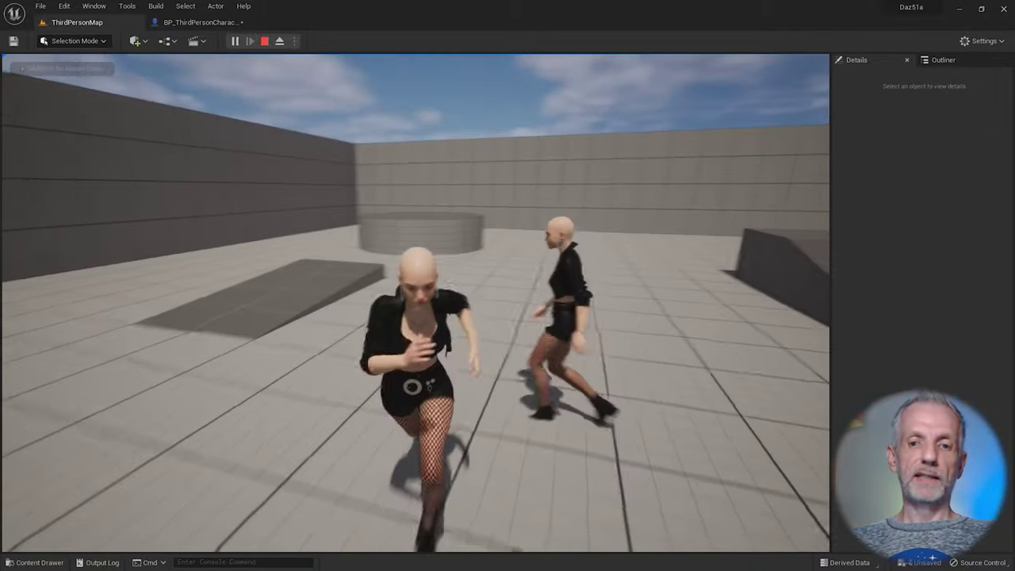
Run the character back and forth through the level to check its movement and missing hair, and end the play session
key(s)
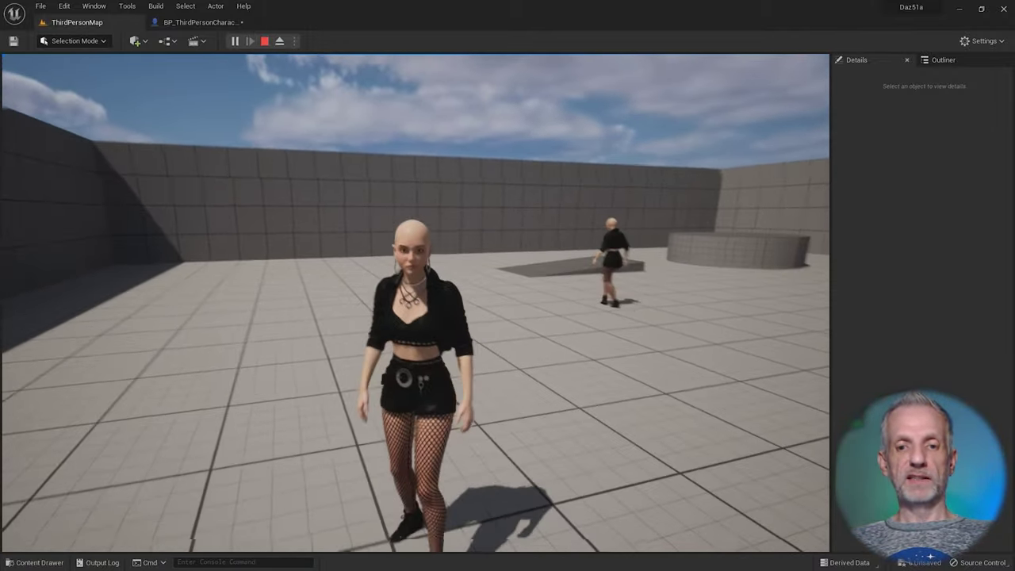
key(s)
key(w)
key(s)
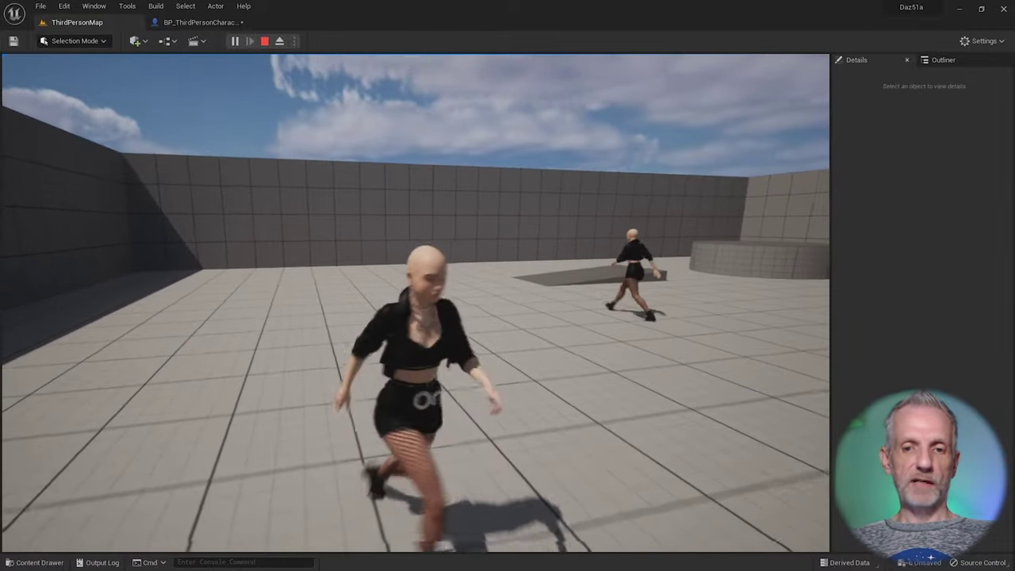
key(w)
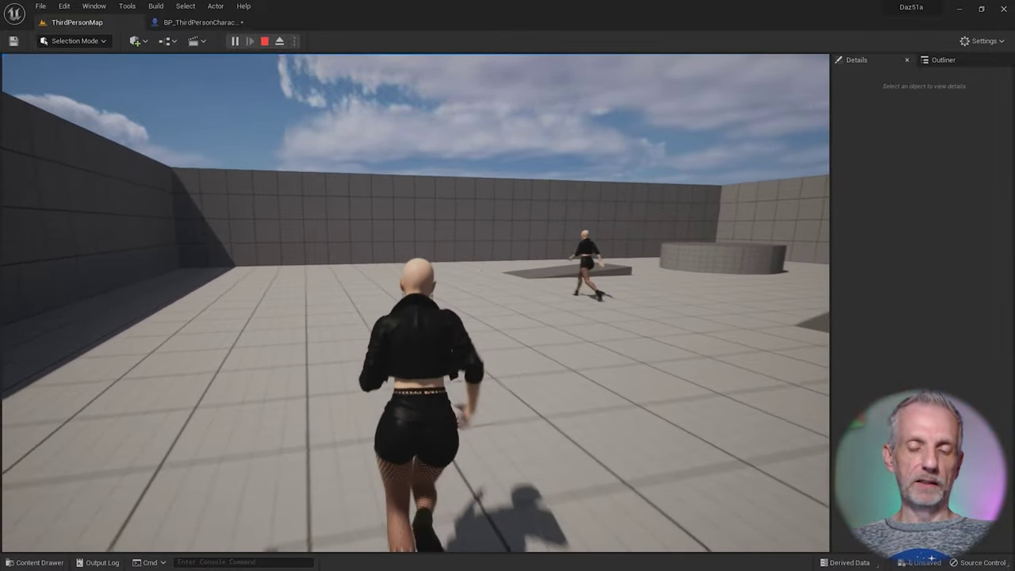
key(s)
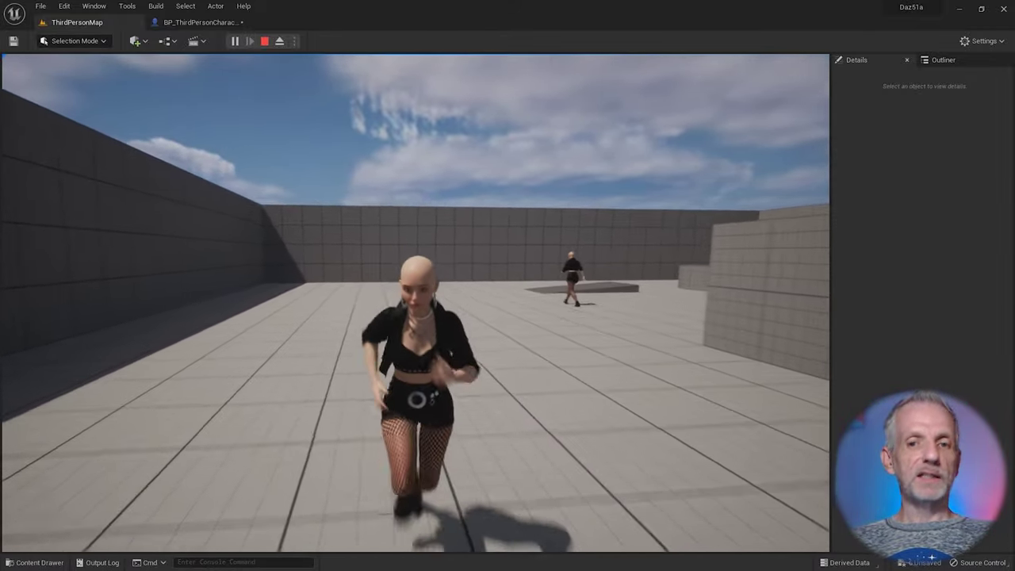
key(w)
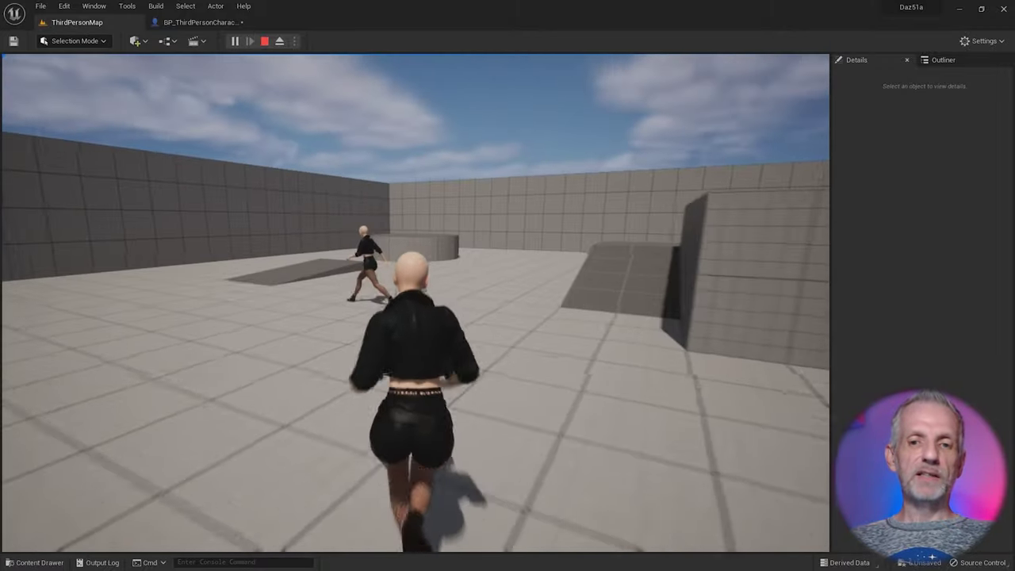
key(s)
key(a)
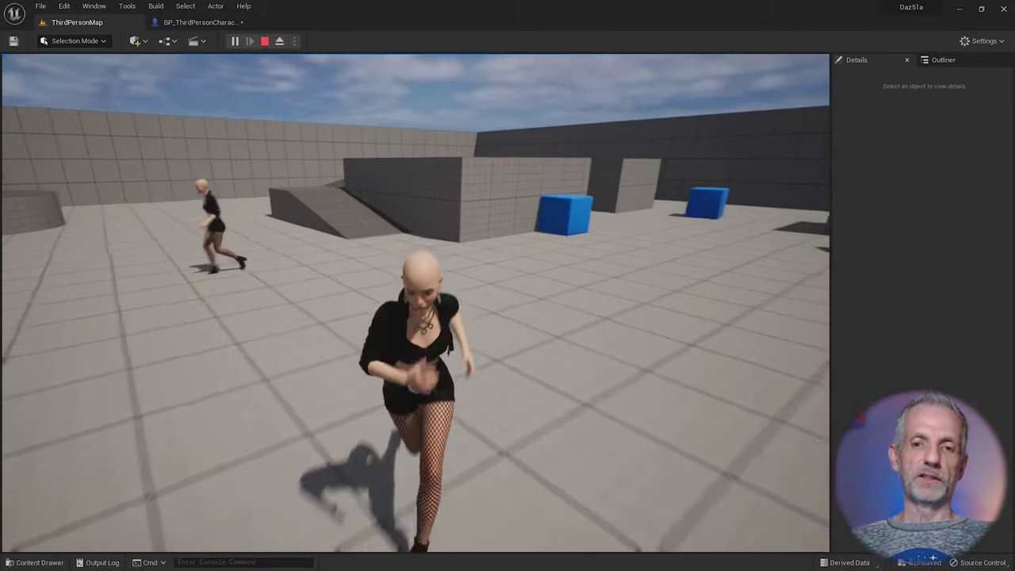
key(w)
key(s)
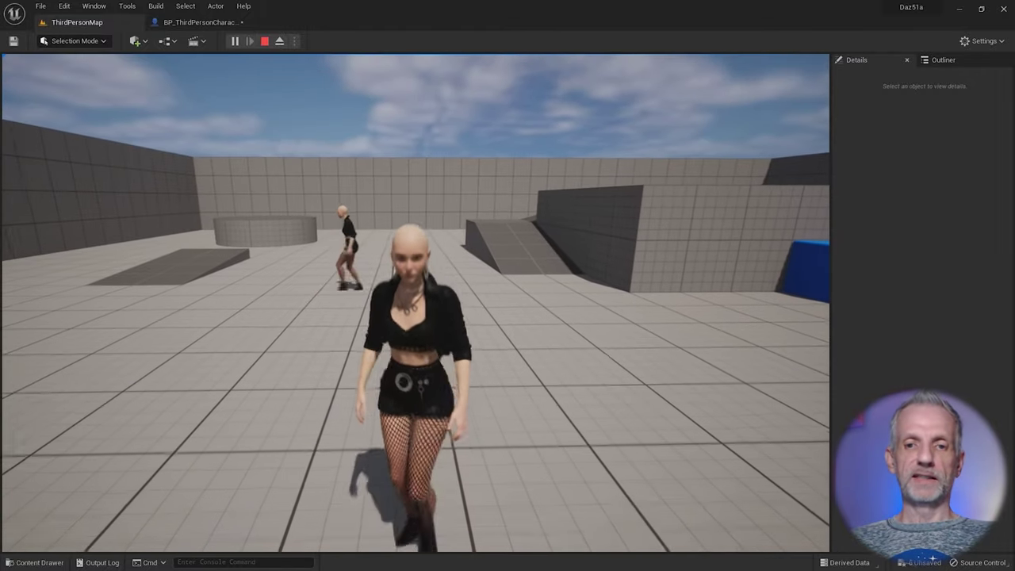
key(Escape)
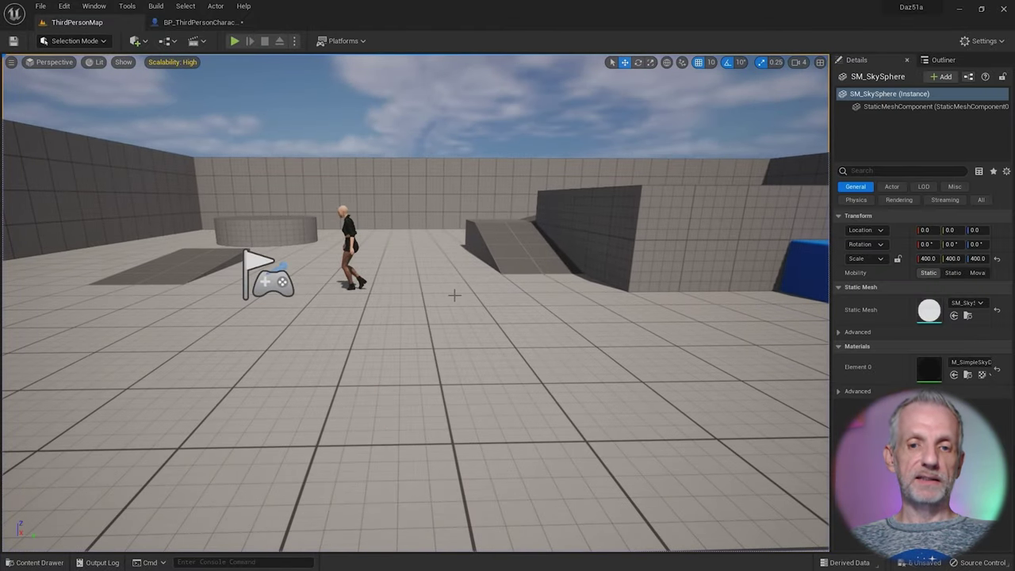
right_drag(455, 296, 448, 286)
key(w)
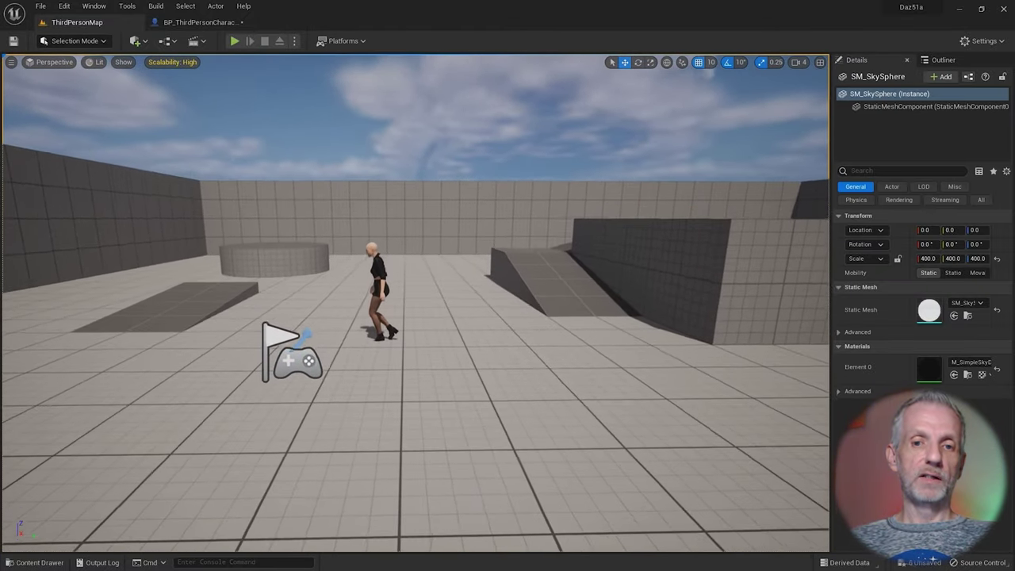
drag(454, 264, 460, 296)
Switch to DAZ Studio and examine the Mira 9 figure's hairstyle and outfit from several angles
key(alt+Tab)
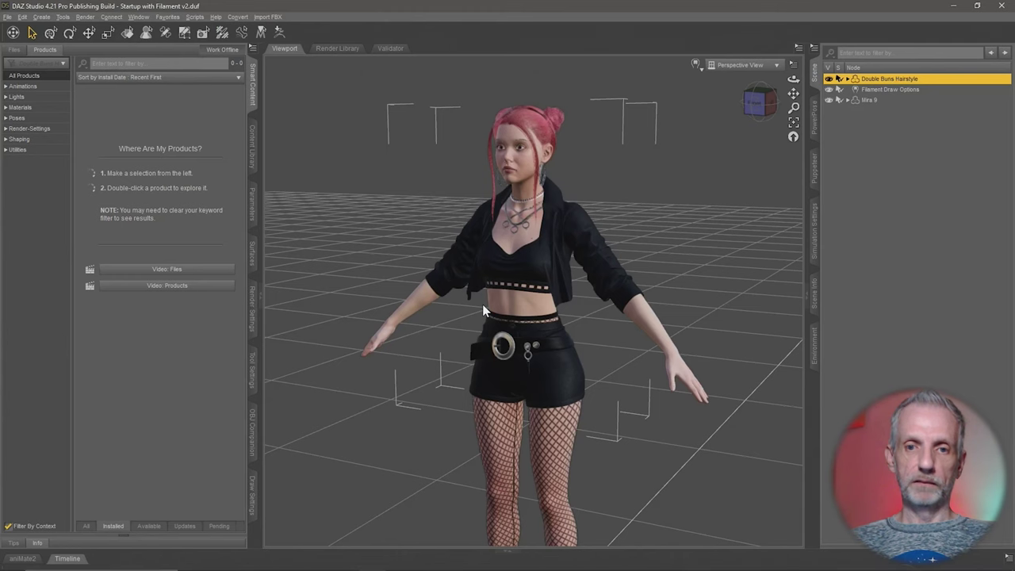
middle_drag(647, 303, 627, 306)
scroll(646, 290, up, 2)
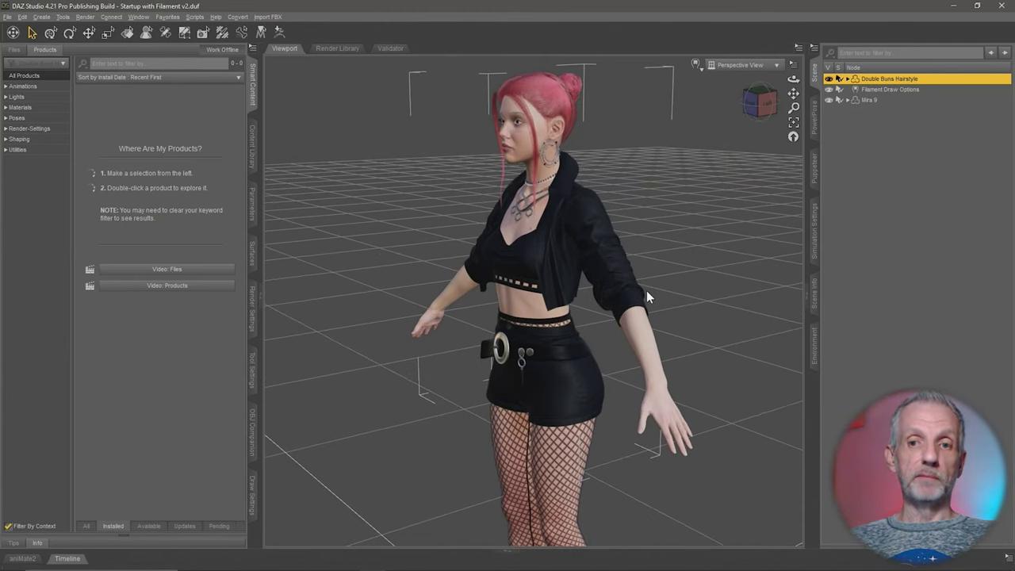
right_drag(647, 291, 629, 330)
drag(631, 290, 619, 379)
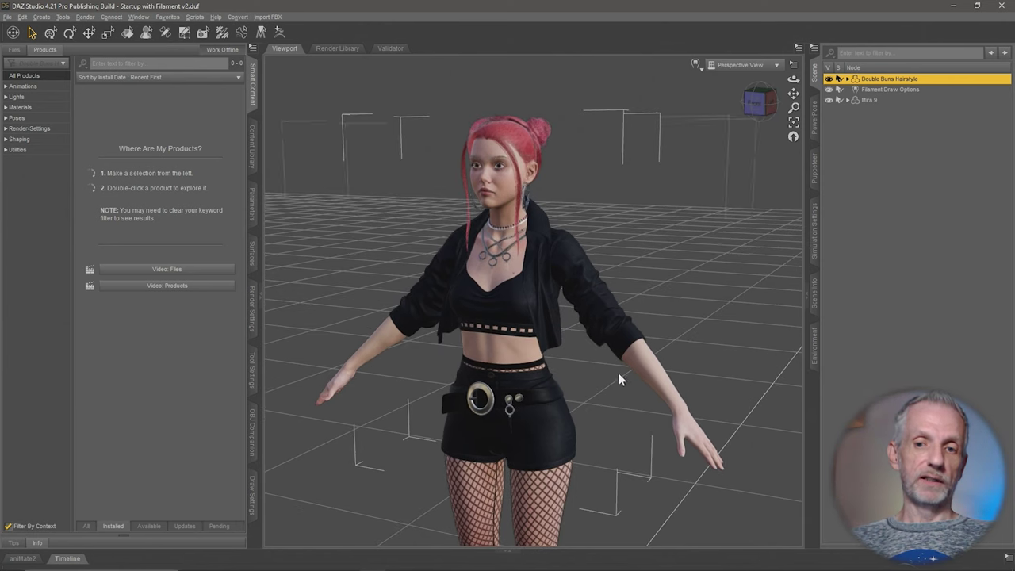
middle_drag(528, 412, 525, 367)
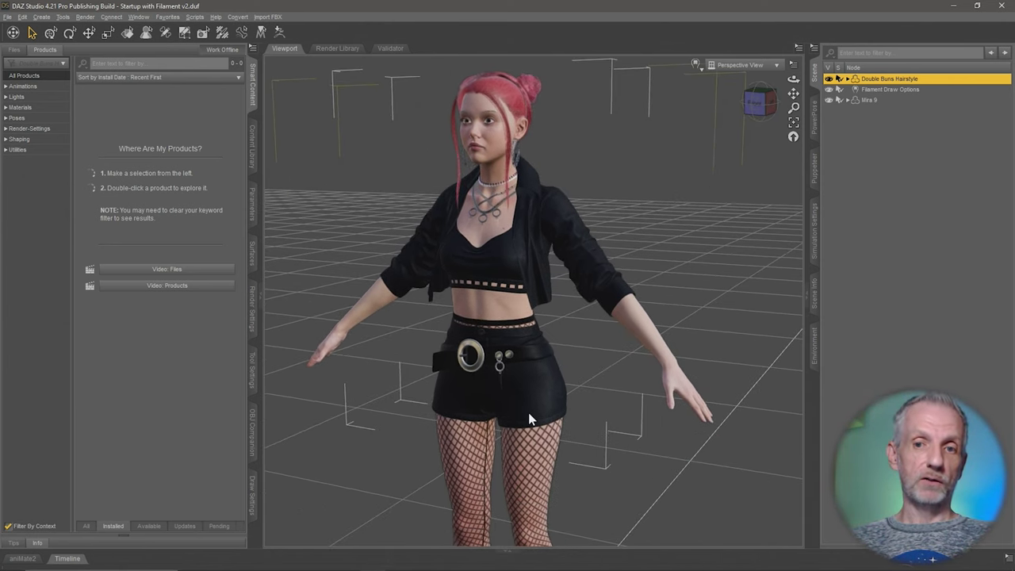
scroll(528, 413, down, 3)
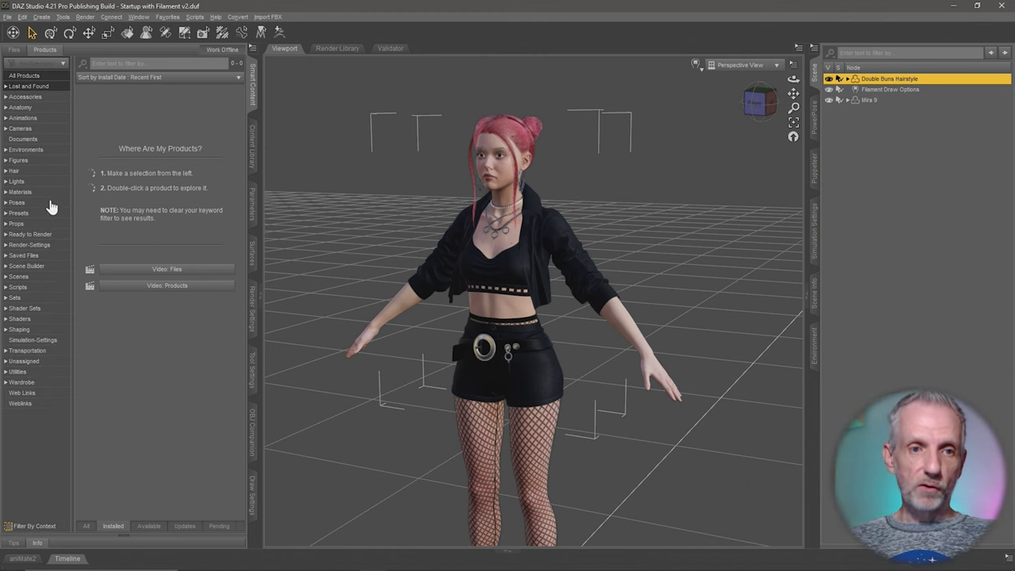
middle_drag(714, 255, 635, 245)
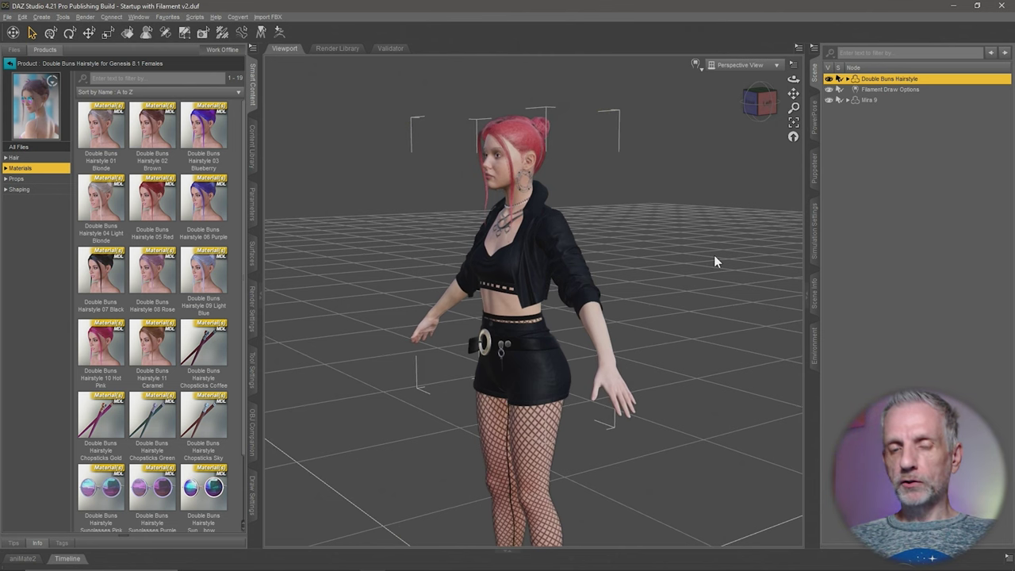
scroll(714, 255, up, 3)
middle_drag(714, 254, 714, 298)
alt+drag(714, 255, 783, 202)
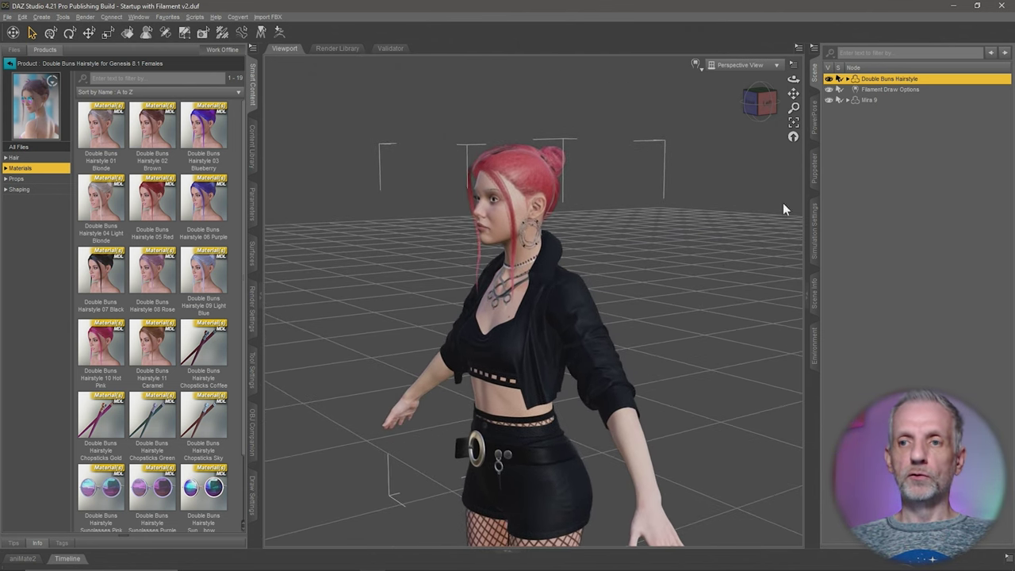
Export only the Double Buns Hairstyle with Daz to Unreal as a skeletal mesh named BubblegumHair
click(873, 101)
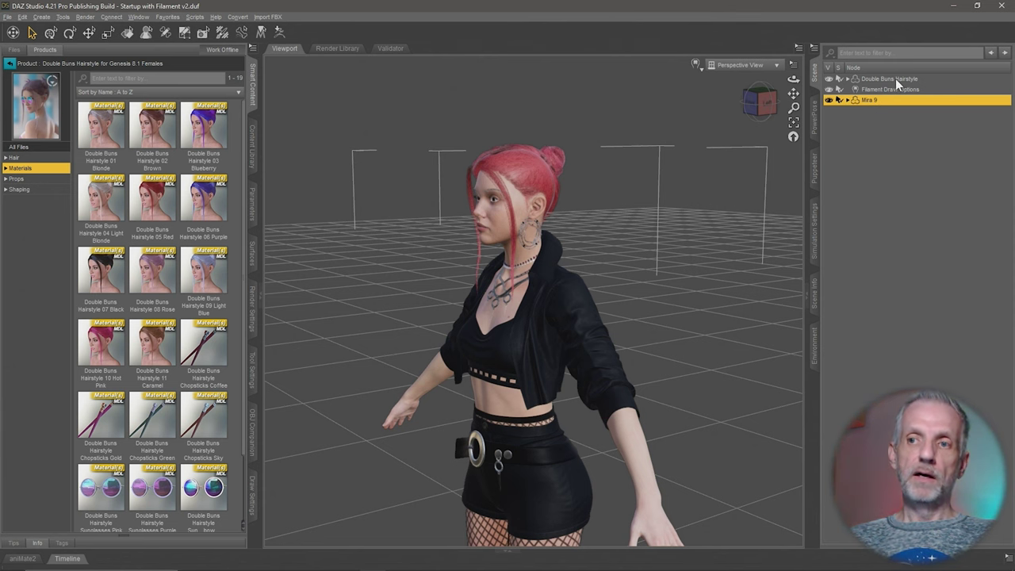
click(896, 78)
middle_drag(653, 208, 591, 230)
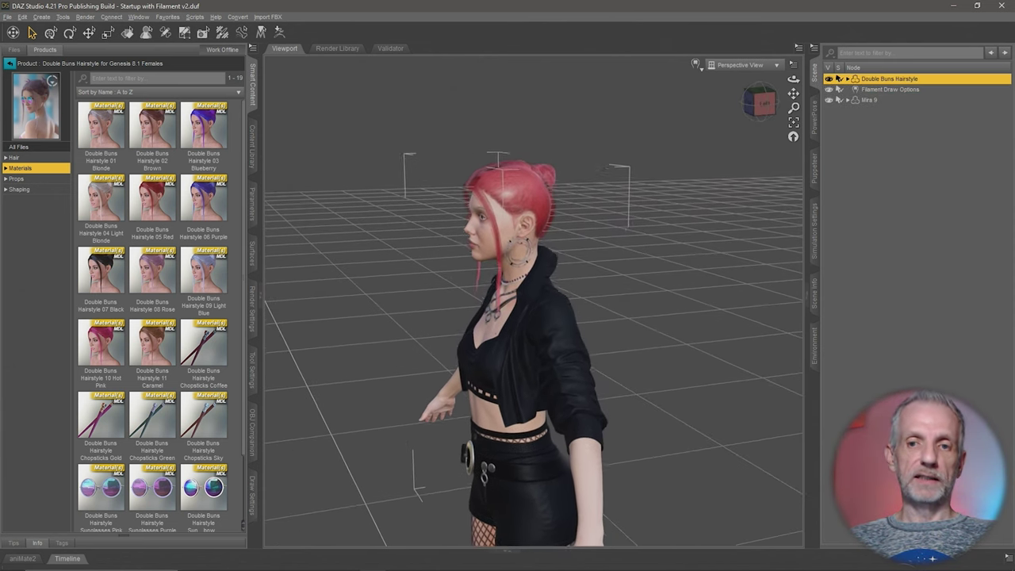
scroll(652, 206, up, 5)
right_drag(652, 205, 654, 245)
middle_drag(651, 206, 742, 197)
right_drag(644, 205, 674, 183)
middle_drag(644, 206, 663, 200)
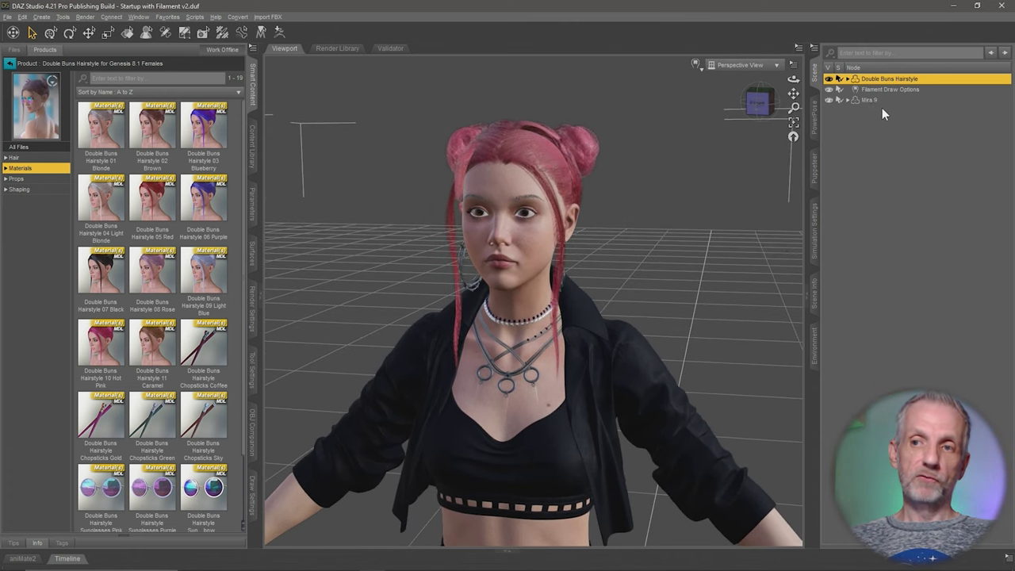
click(7, 18)
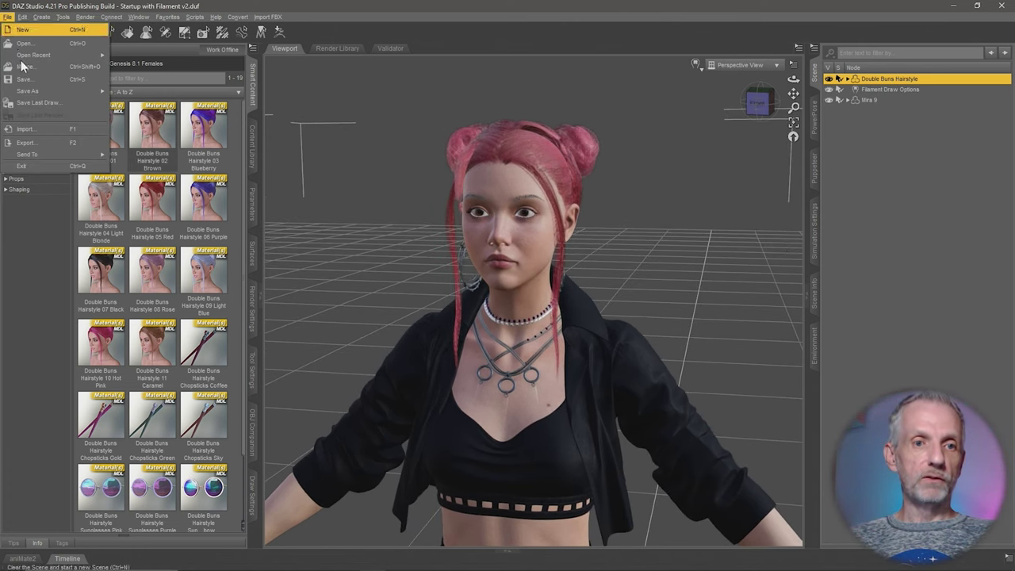
mouse_move(69, 154)
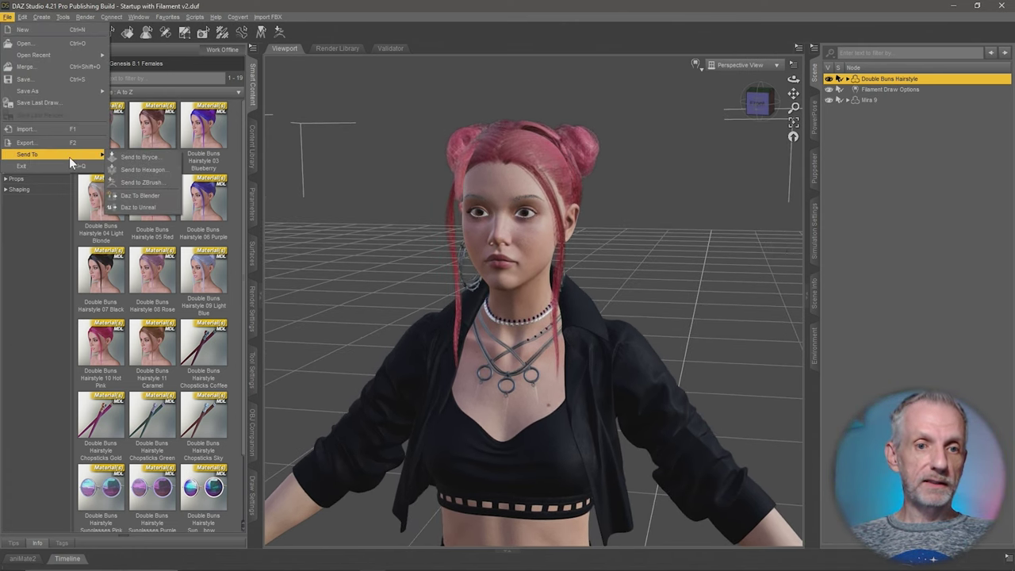
click(154, 205)
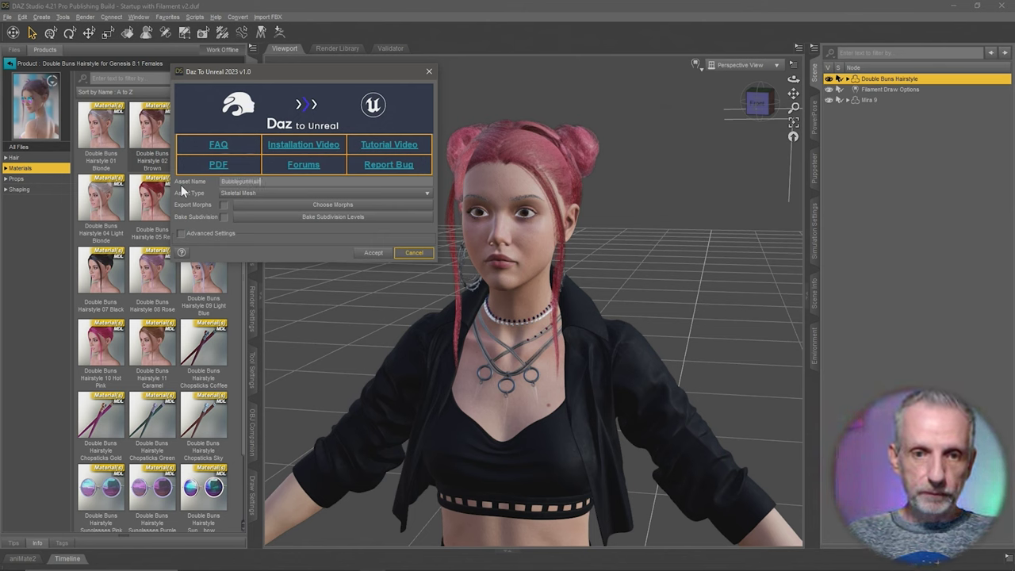
click(373, 252)
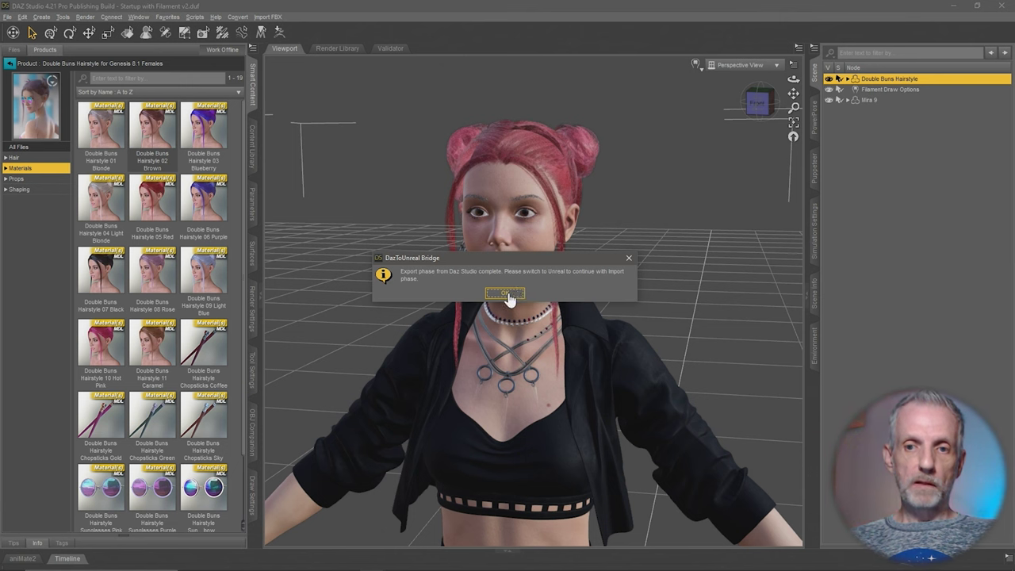
click(505, 294)
Switch to Unreal Editor and save the imported assets in the BubblegumHair folder under DazToUnreal
key(alt+Tab)
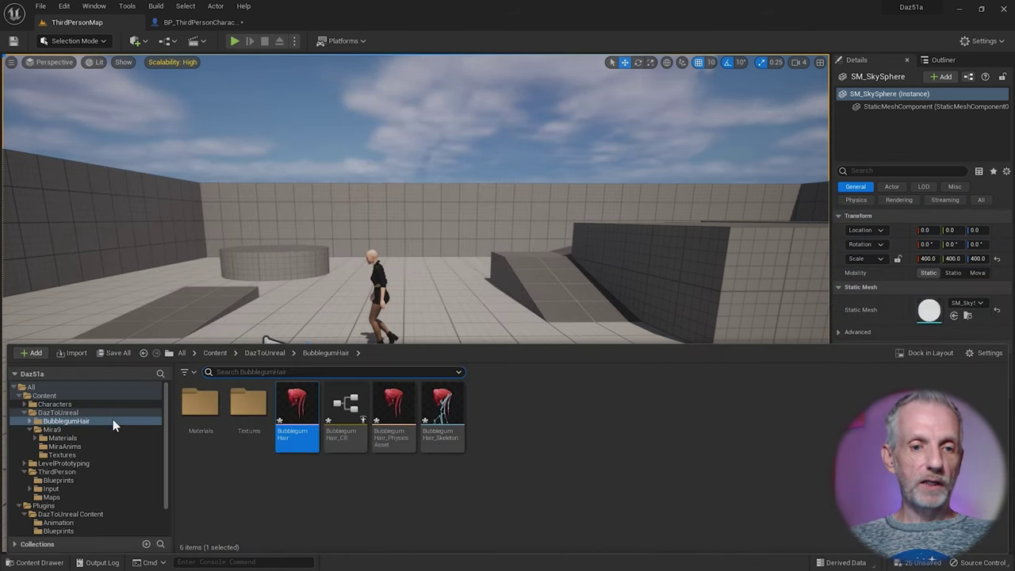
click(62, 429)
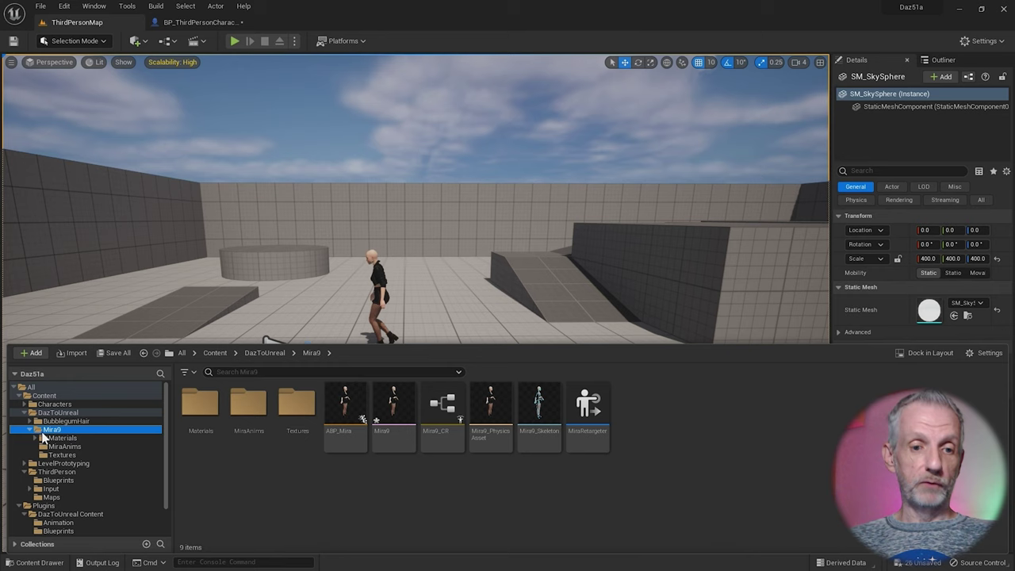
click(84, 422)
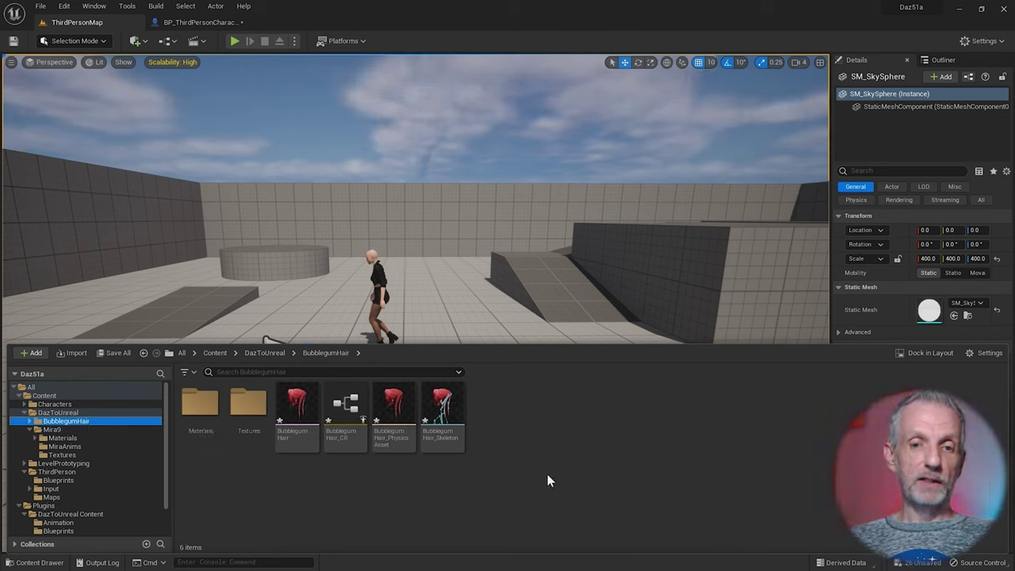
key(ctrl+s)
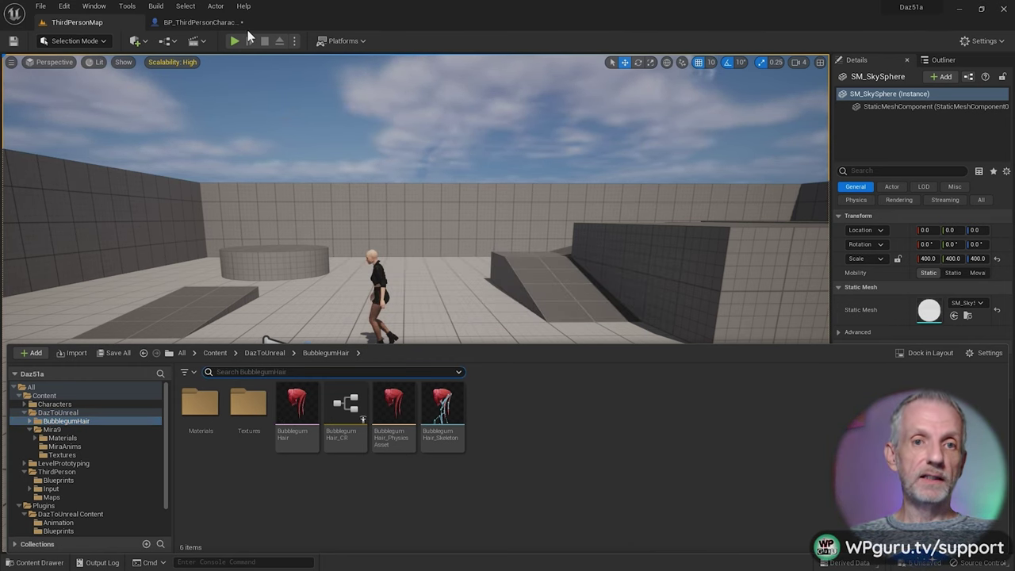
In the BP_ThirdPersonCharacter blueprint, add a Skeletal Mesh component named Hair Mesh under Mesh (CharacterMesh0)
click(202, 22)
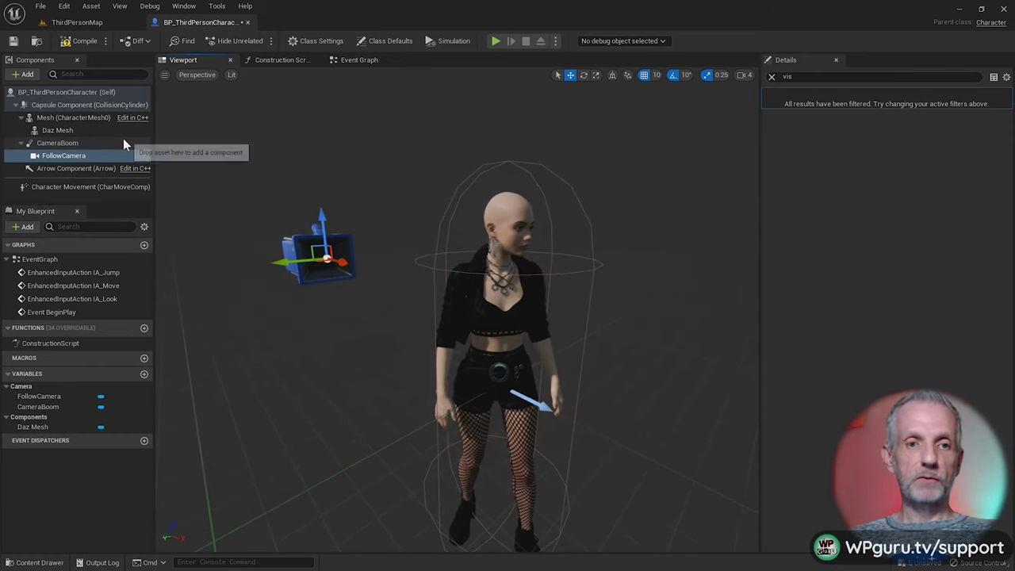
click(103, 130)
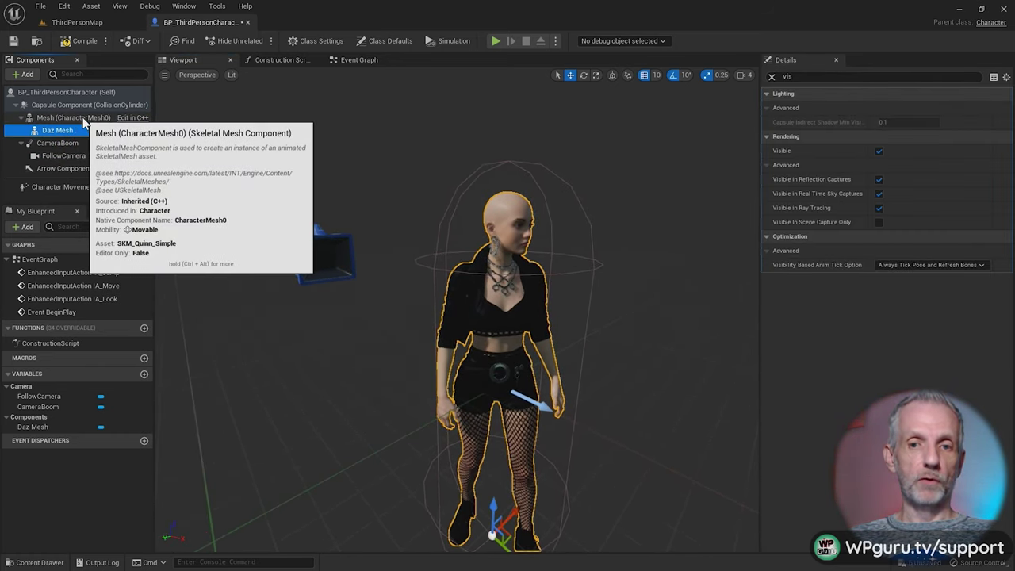
click(84, 118)
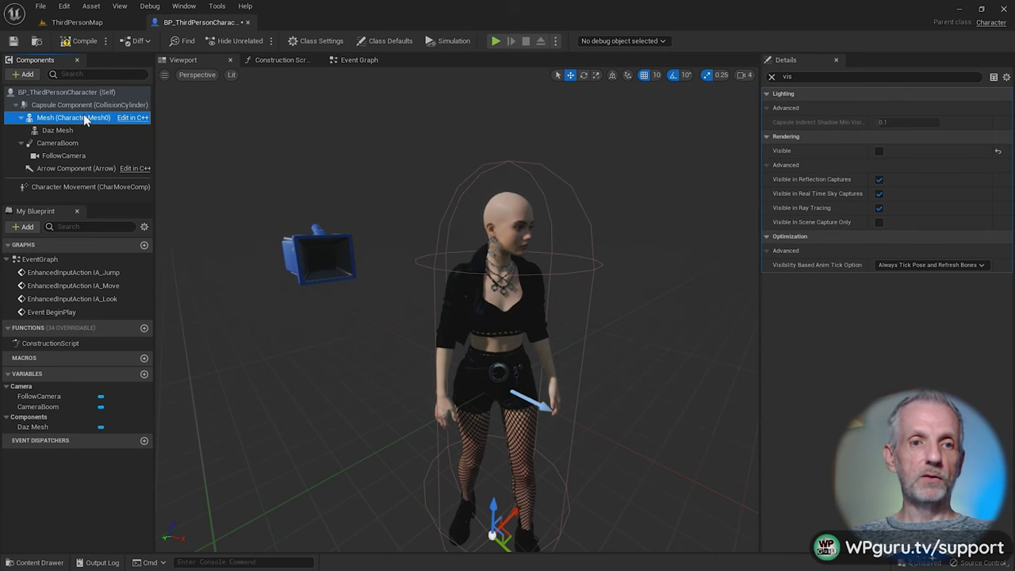
click(26, 73)
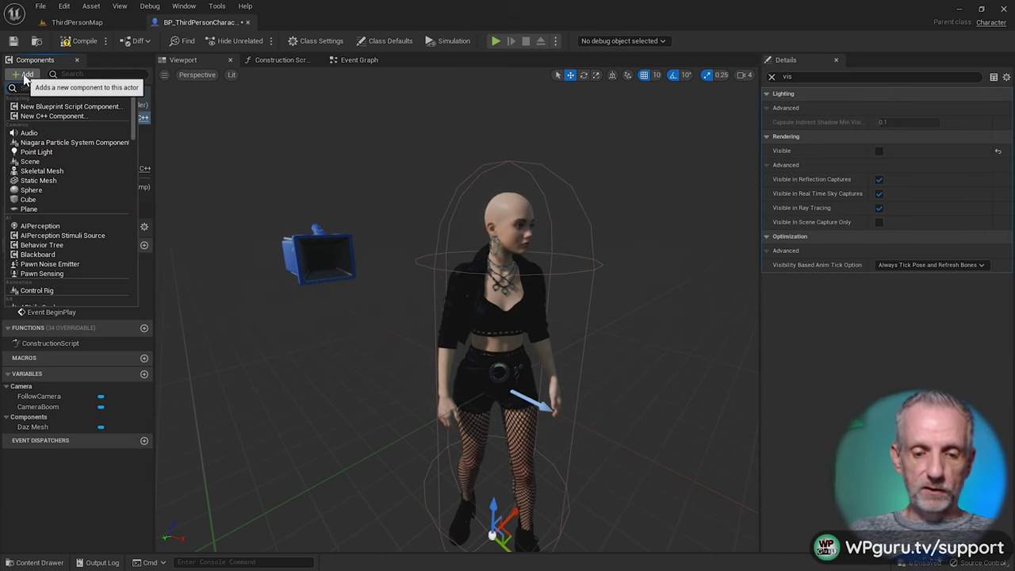
text(skeletal)
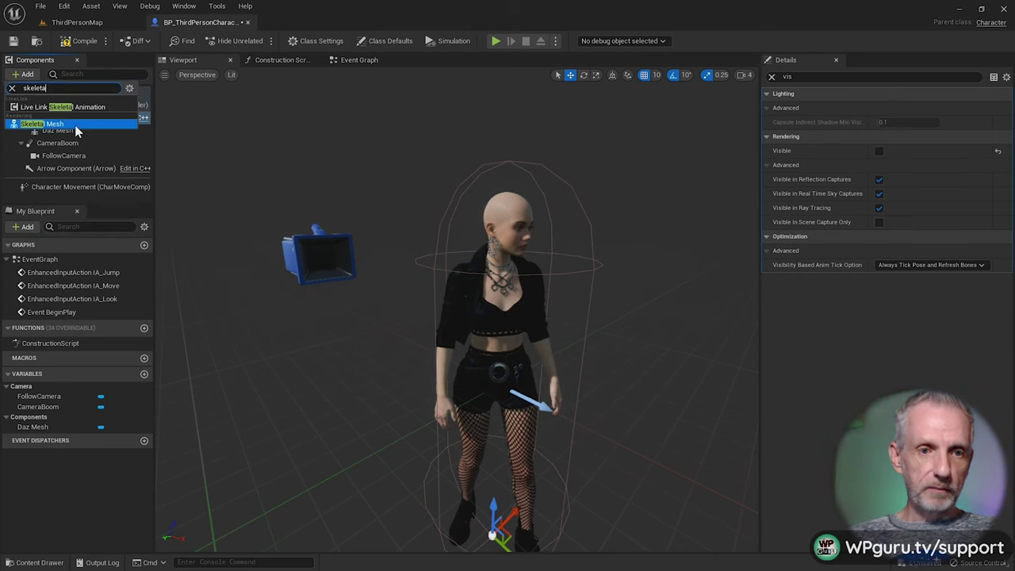
click(75, 126)
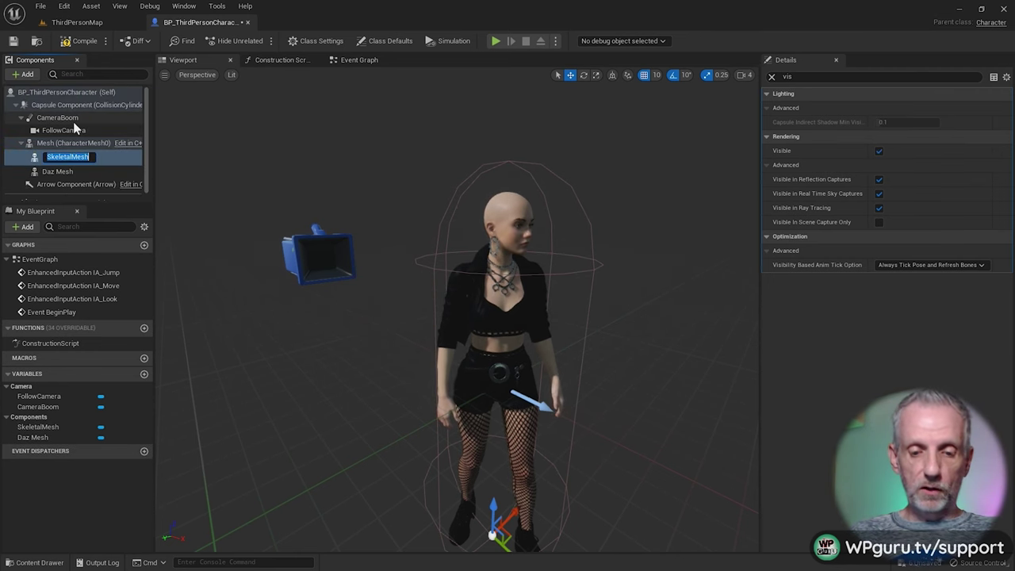
text(Hair Mesh)
key(Return)
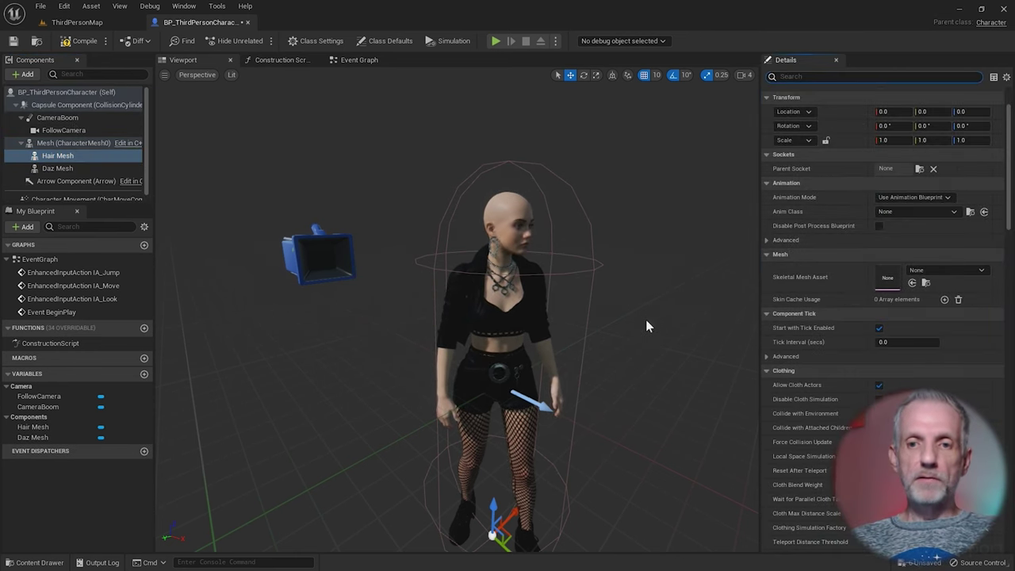
right_drag(645, 325, 663, 340)
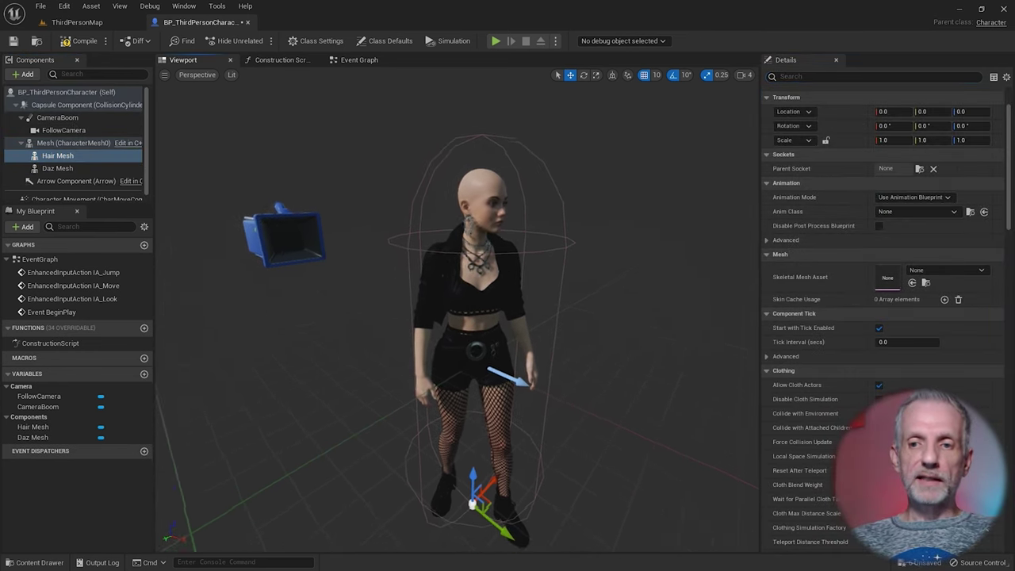
Assign the BubblegumHair skeletal mesh asset to the Hair Mesh component
click(948, 271)
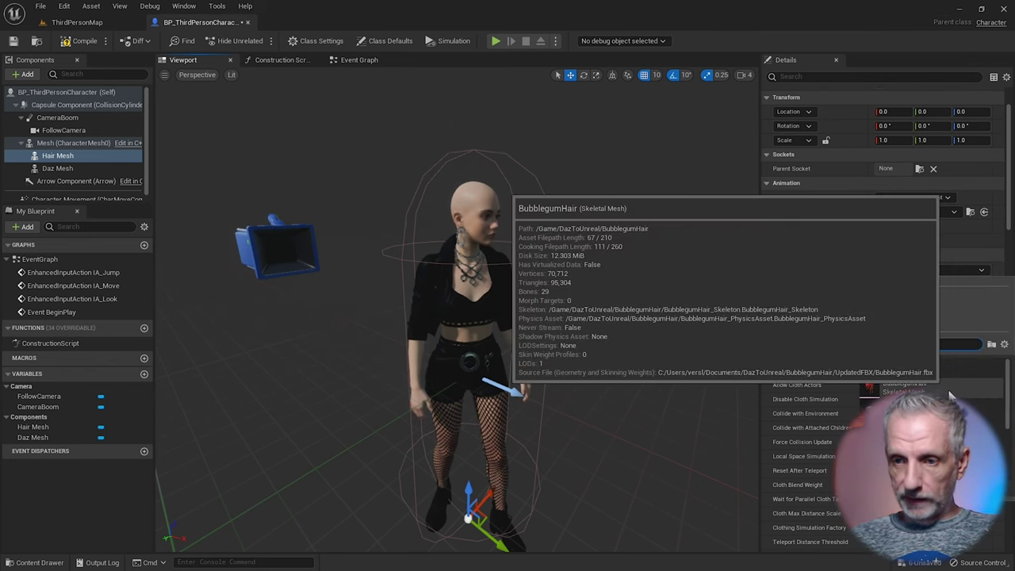
click(903, 385)
right_drag(508, 317, 527, 332)
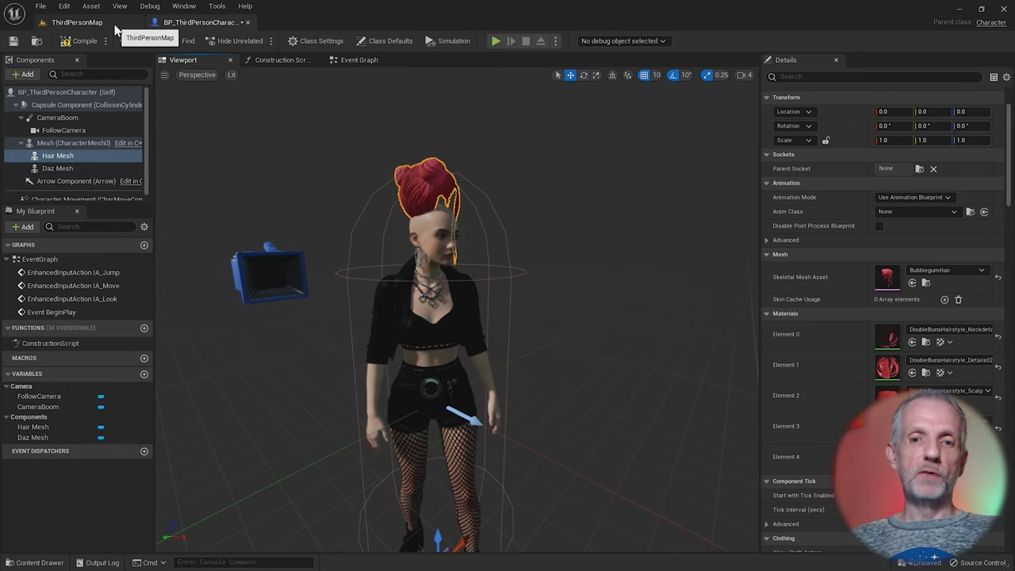
Open the Mira9_Skeleton asset from the Mira9 folder and view the character from the front
key(ctrl+space)
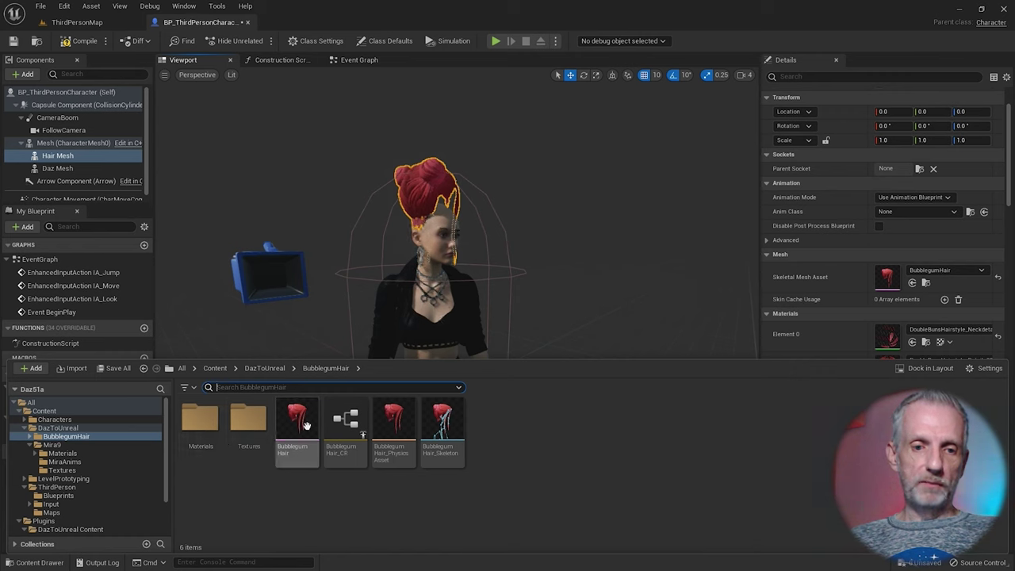
click(92, 446)
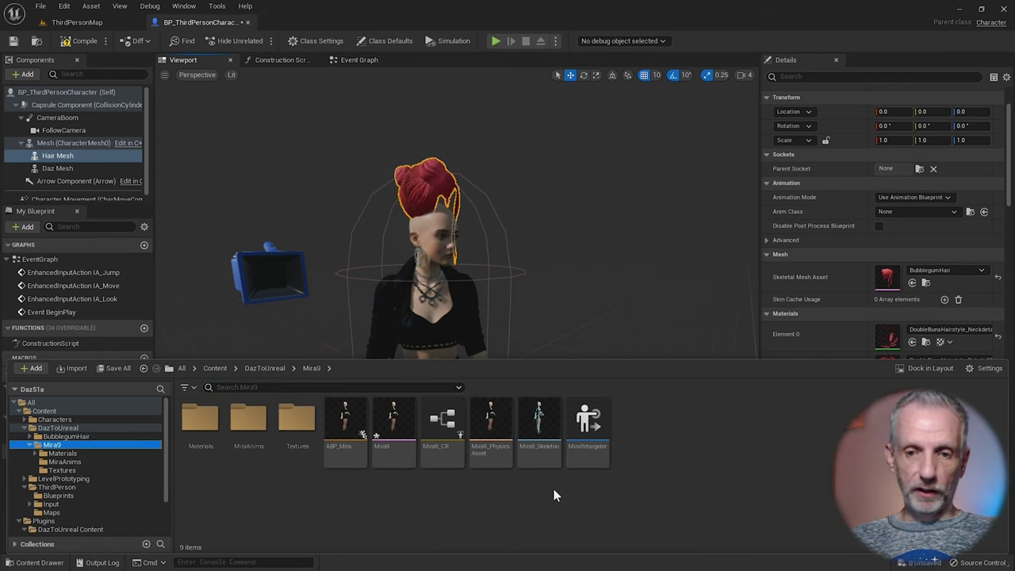
click(539, 424)
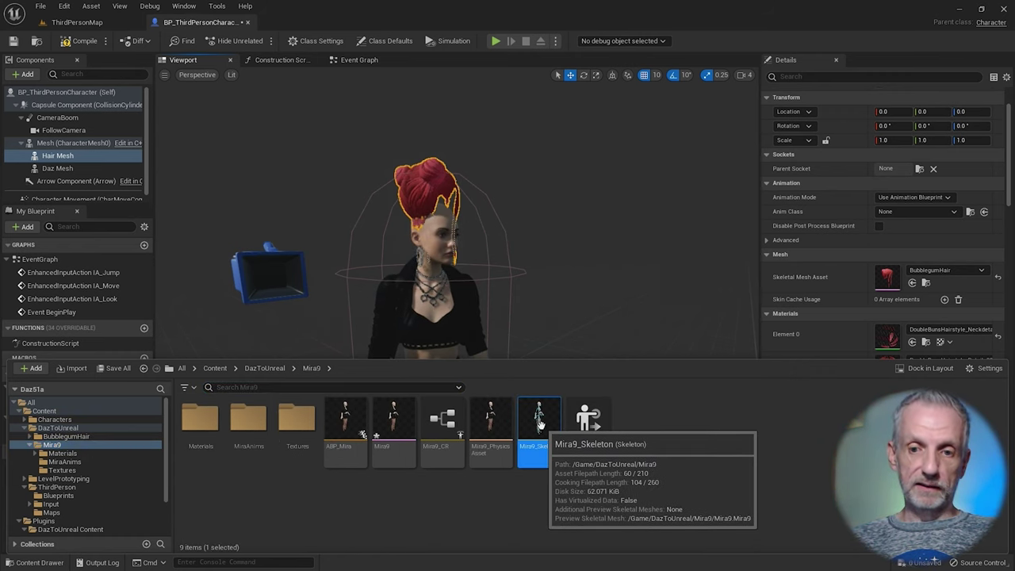
double_click(539, 426)
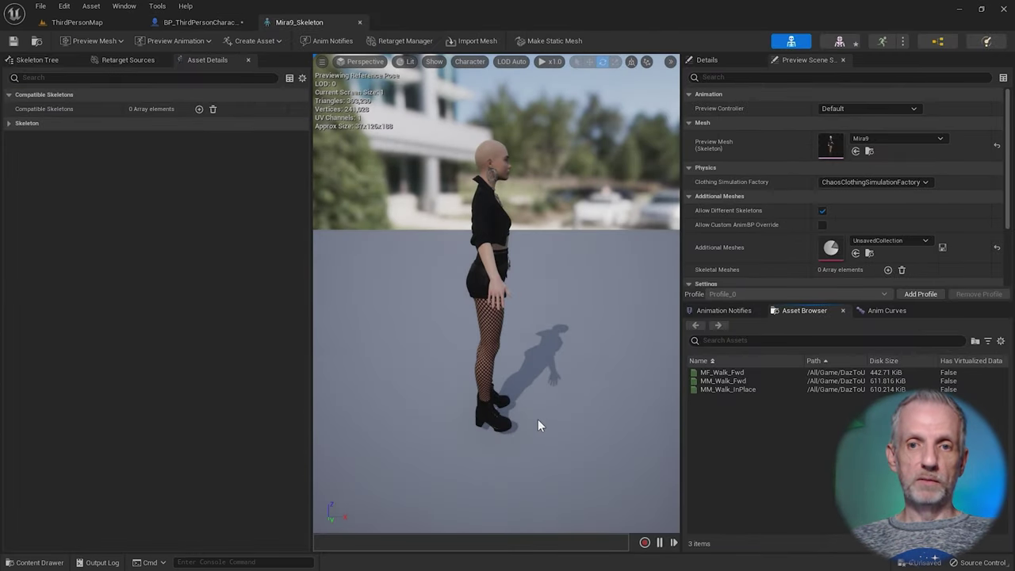
alt+drag(531, 301, 352, 203)
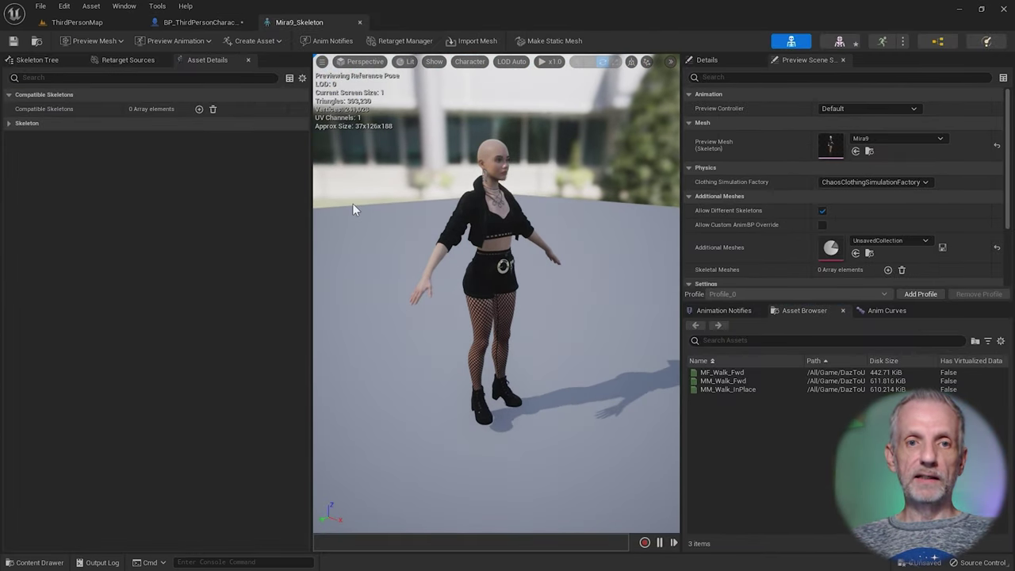
drag(564, 240, 567, 234)
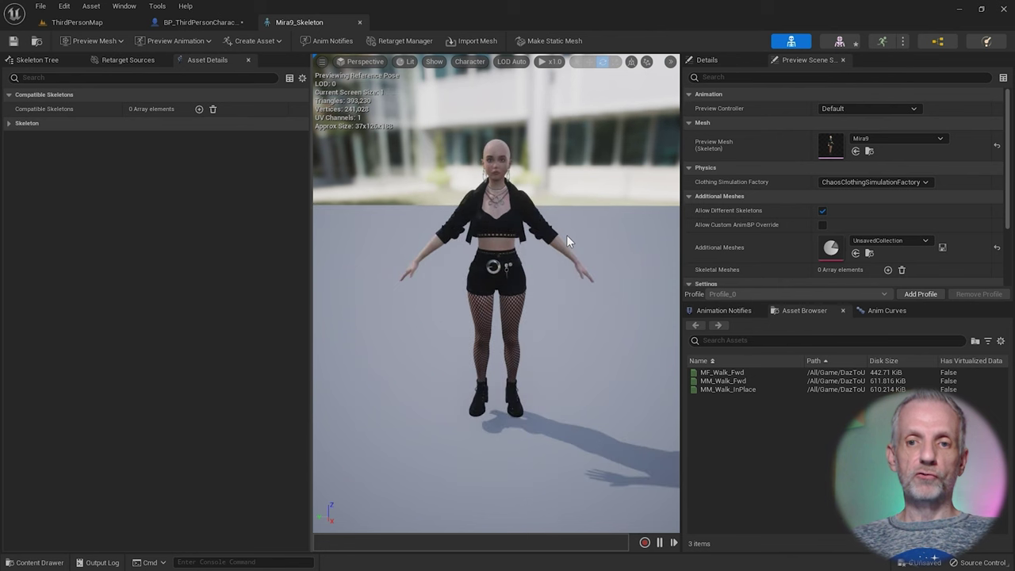
Find the head bone under neck2 in the skeleton hierarchy and add a socket to it
click(44, 61)
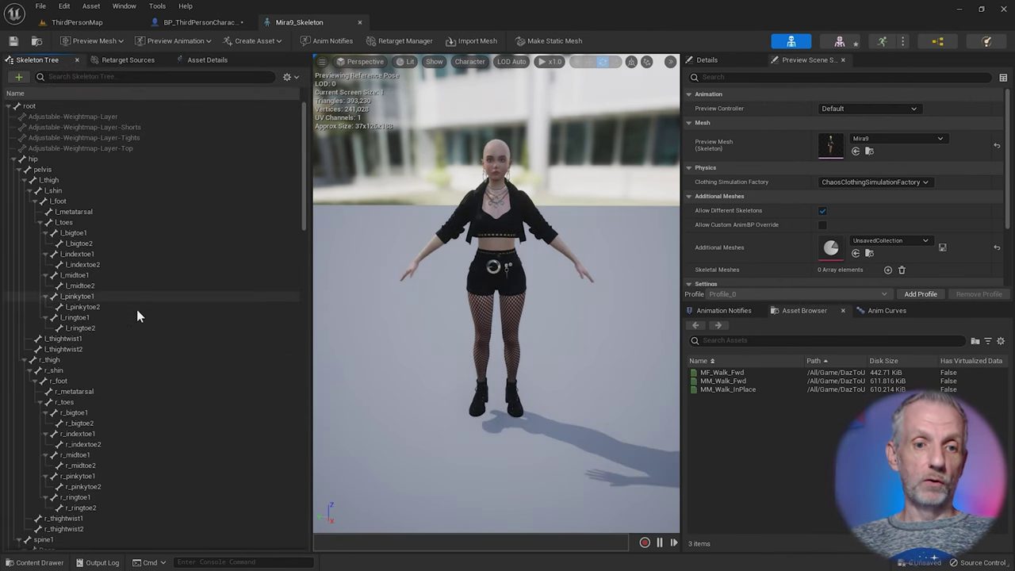
right_drag(457, 233, 456, 222)
click(24, 169)
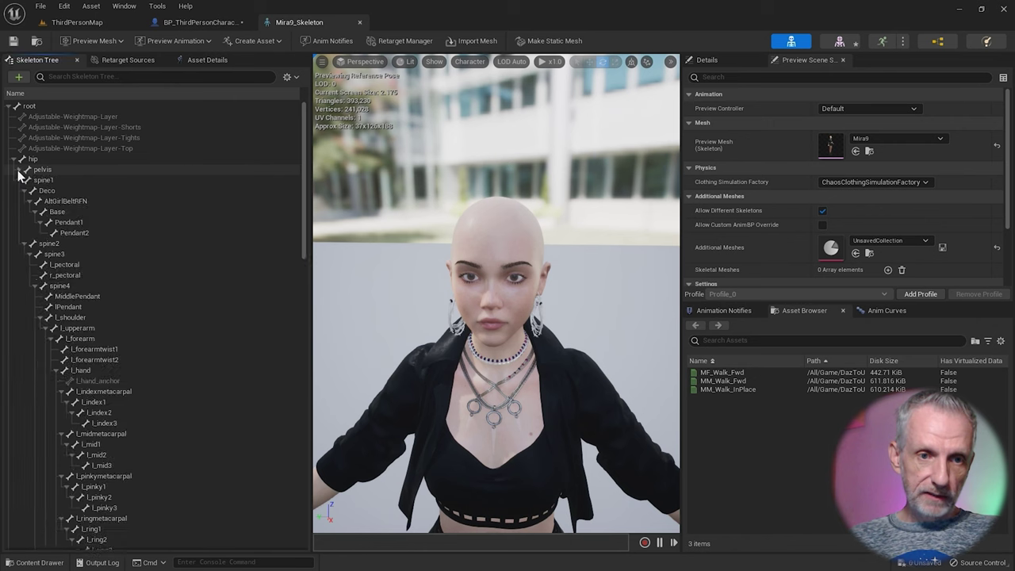
click(40, 276)
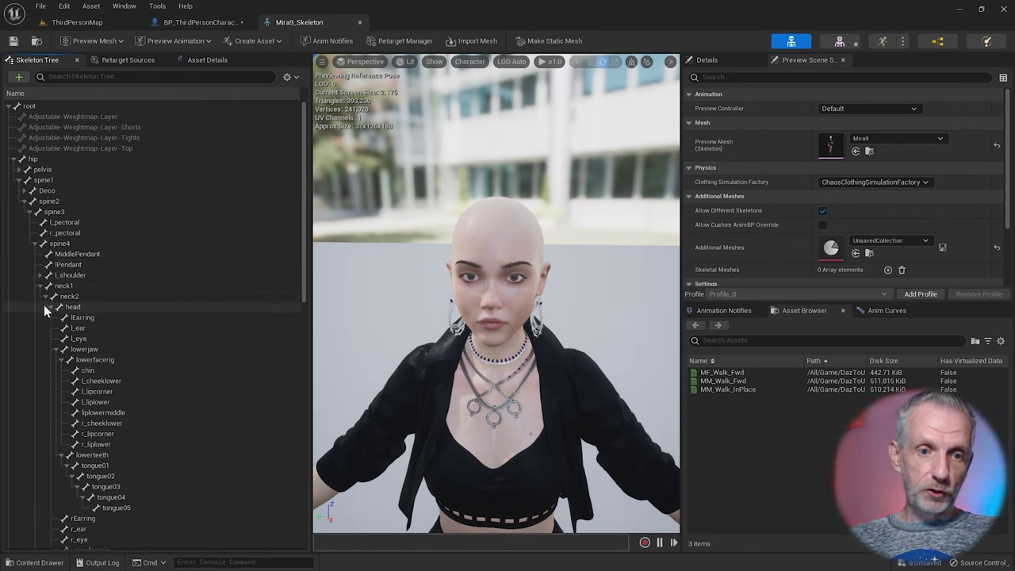
click(79, 308)
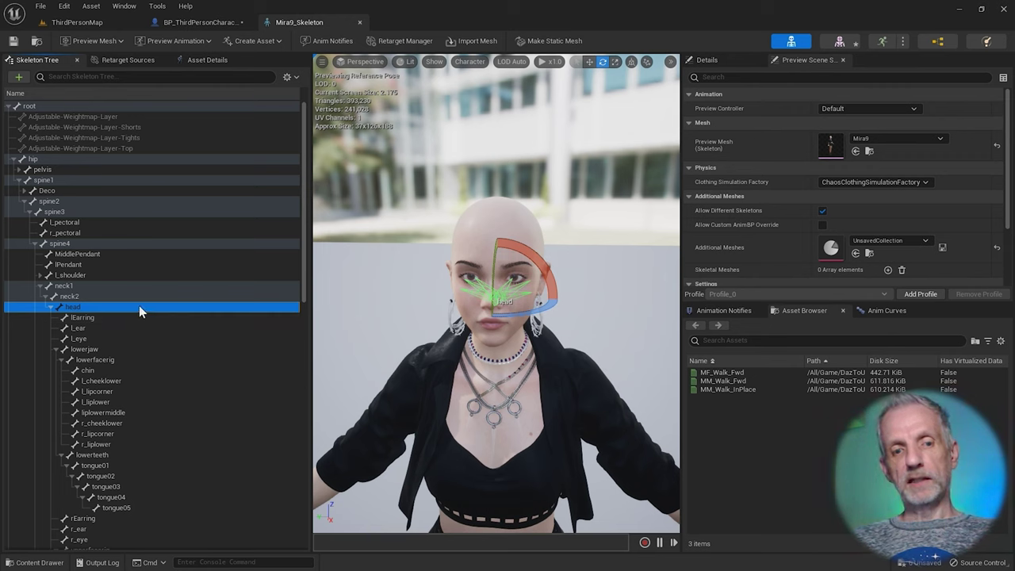
right_click(138, 311)
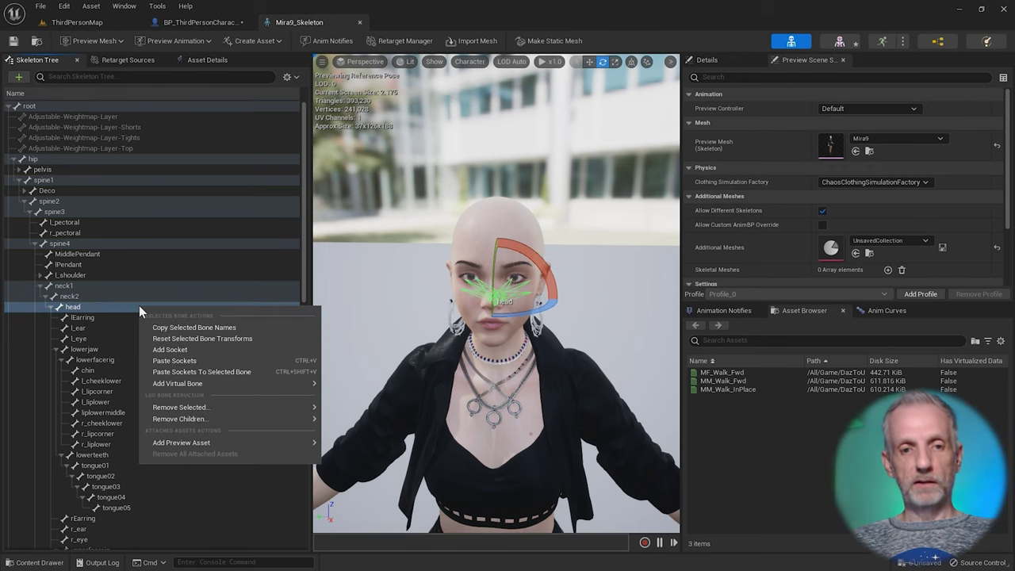
click(203, 348)
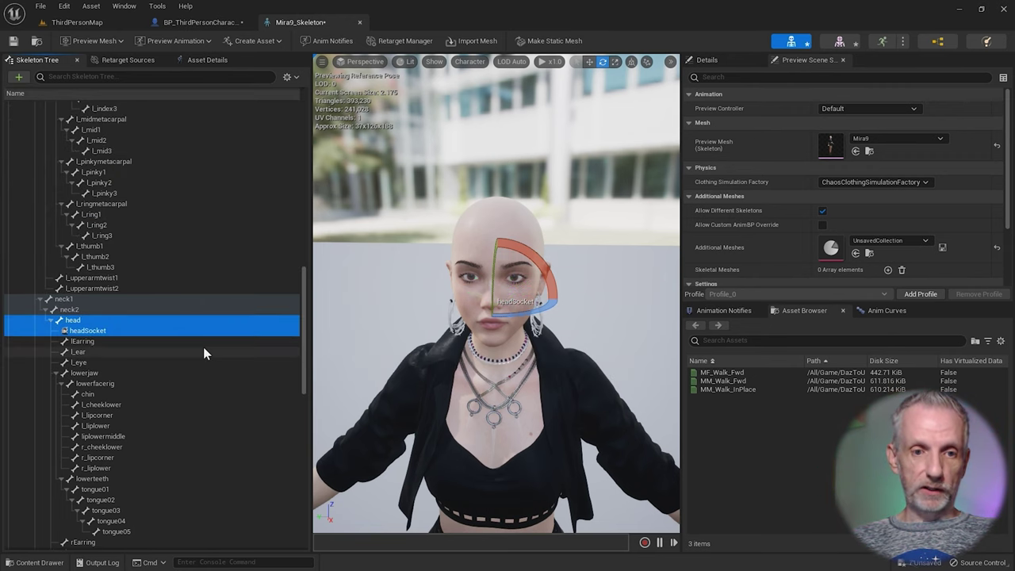
Rename the new socket on the head bone to Hair Socket
click(106, 332)
click(101, 333)
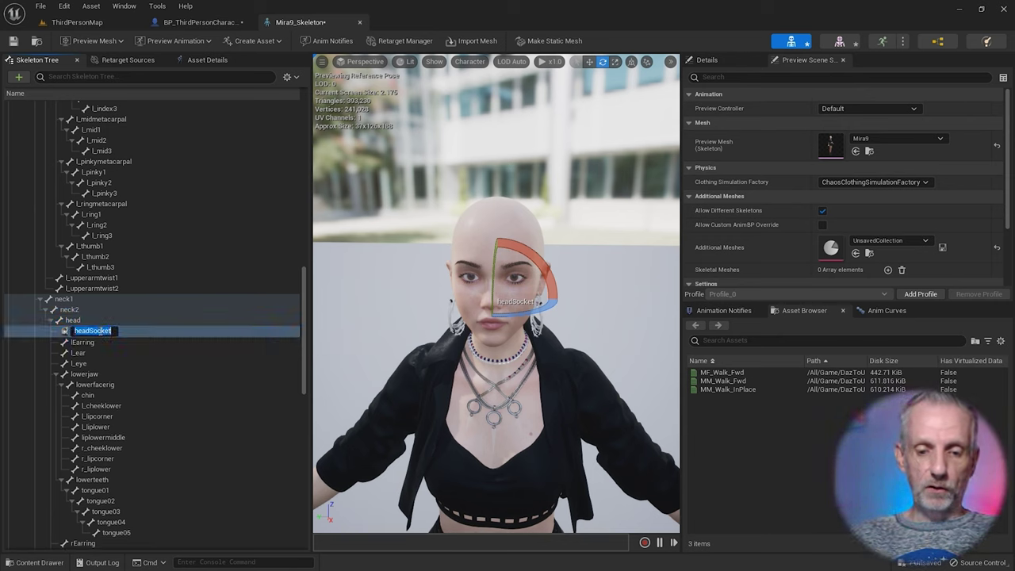
key(Return)
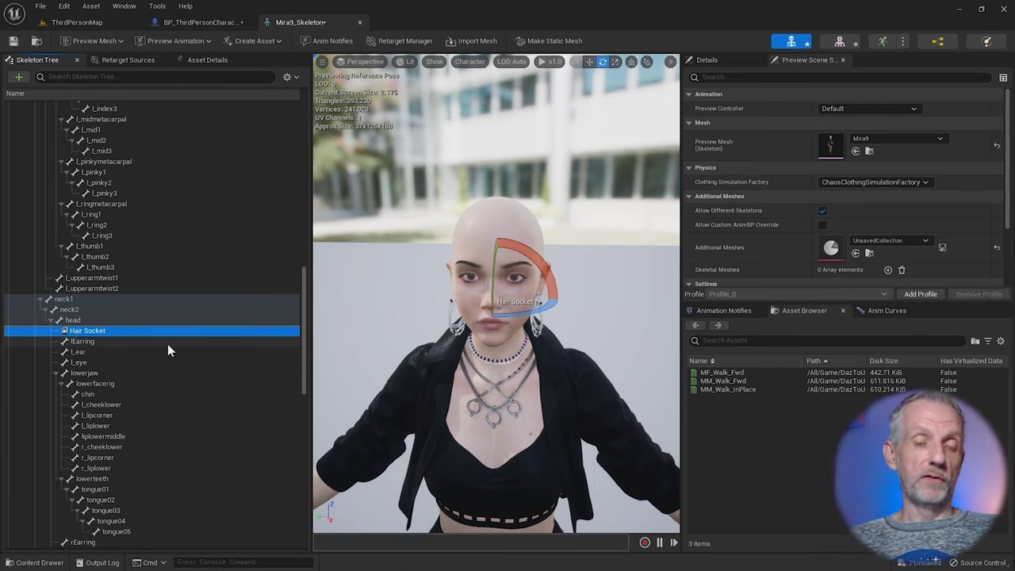
Attach the BubblegumHair skeletal mesh to Hair Socket as a preview asset
mouse_move(444, 316)
alt+mouse_down()
mouse_move(460, 324)
mouse_move(449, 317)
alt+mouse_up()
right_drag(449, 318, 564, 317)
right_drag(496, 318, 532, 314)
drag(388, 506, 442, 312)
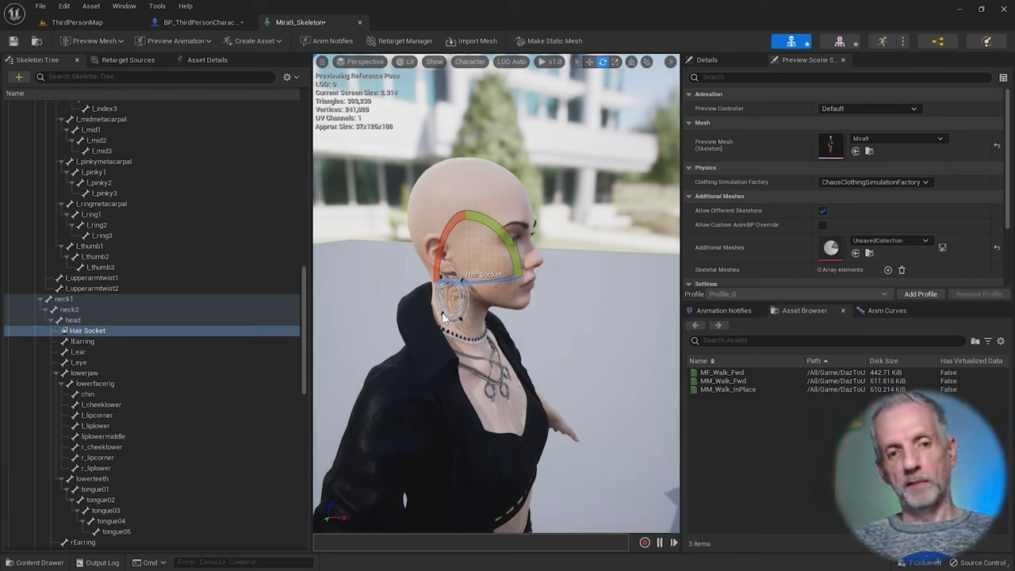
right_click(163, 336)
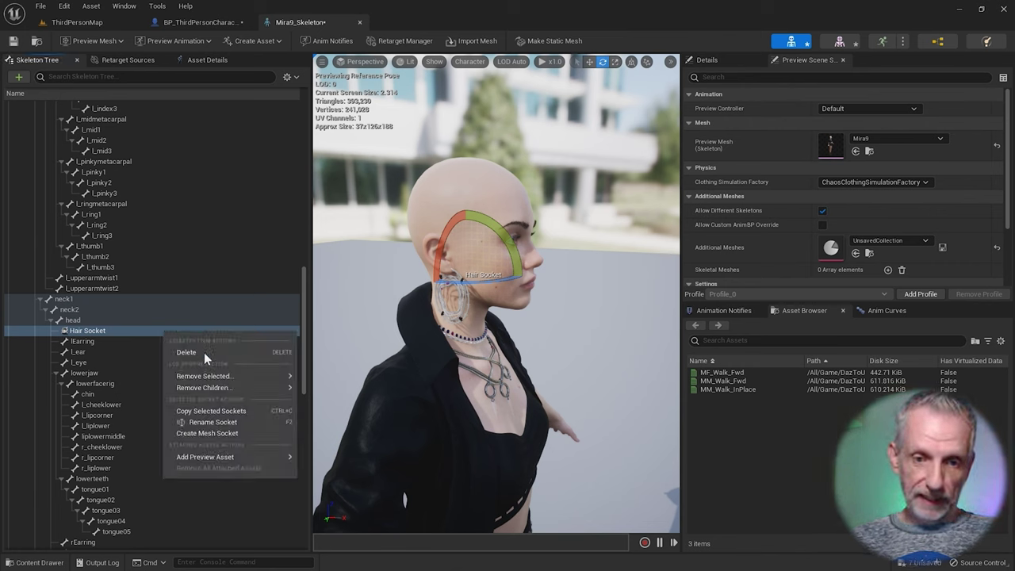
mouse_move(243, 457)
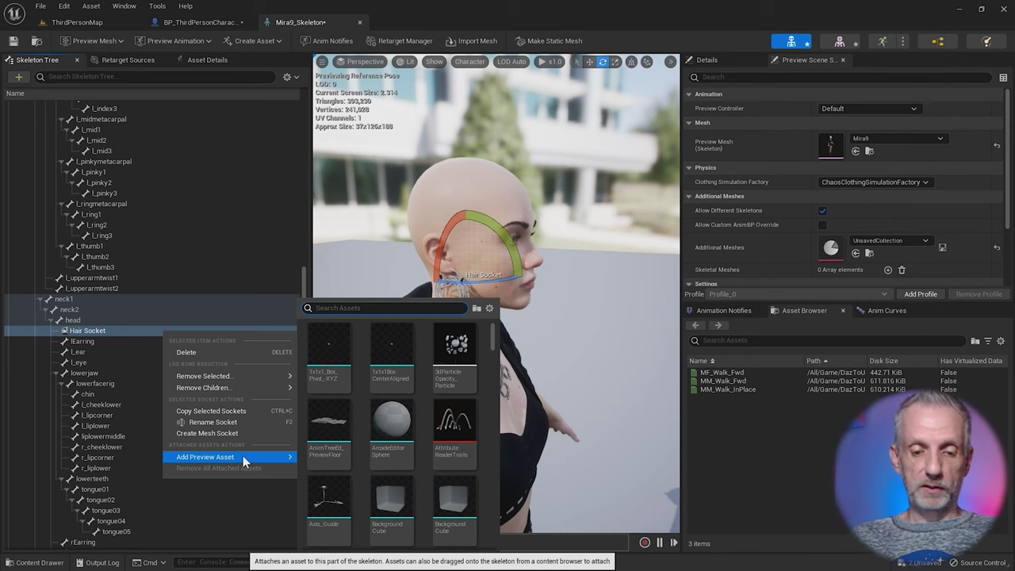
text(hair)
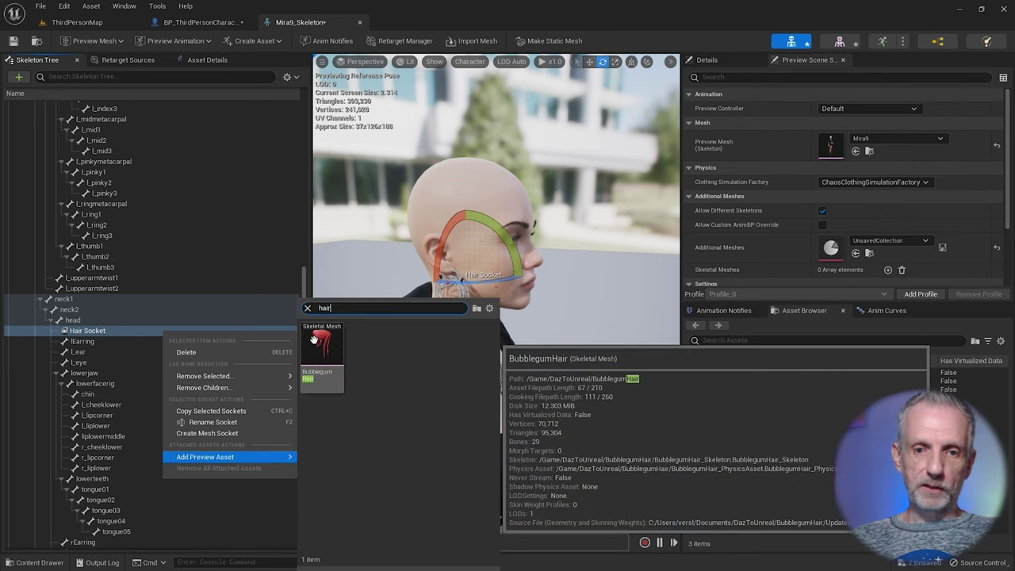
click(314, 340)
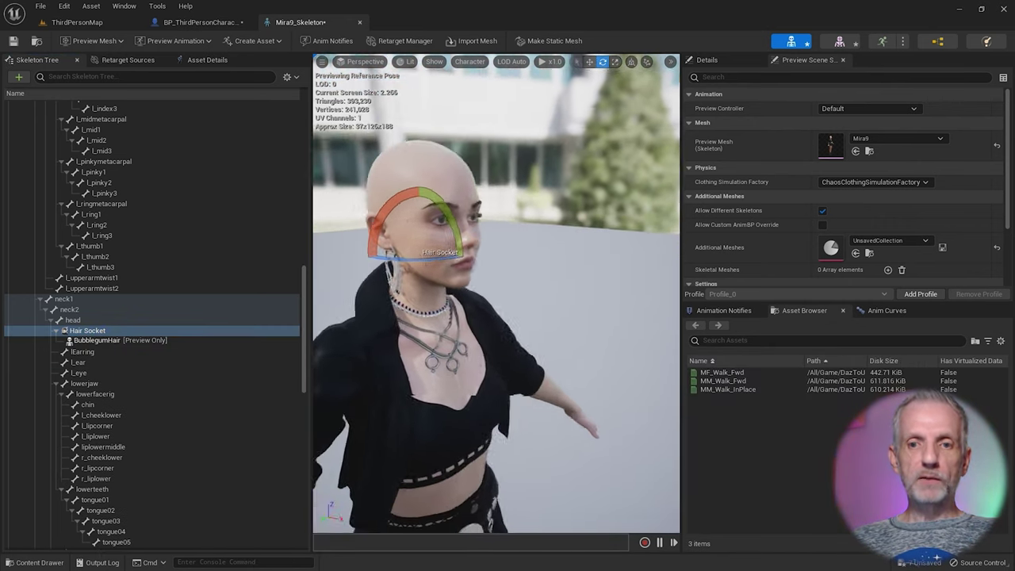
Move Hair Socket straight down to a relative Z location of about -150, bringing the hair close to the head
right_drag(497, 293, 498, 358)
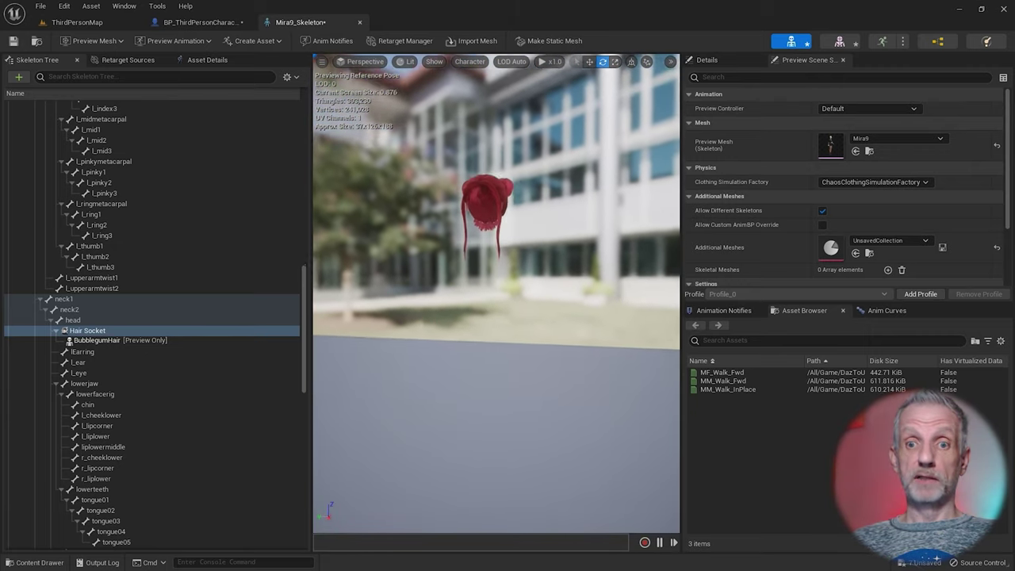
right_drag(496, 318, 509, 411)
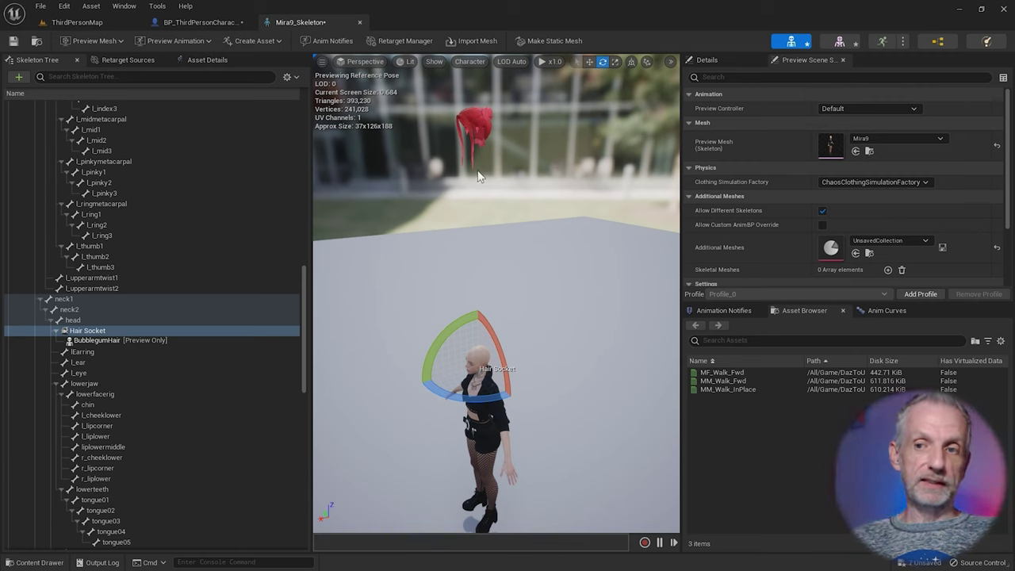
right_drag(401, 383, 405, 368)
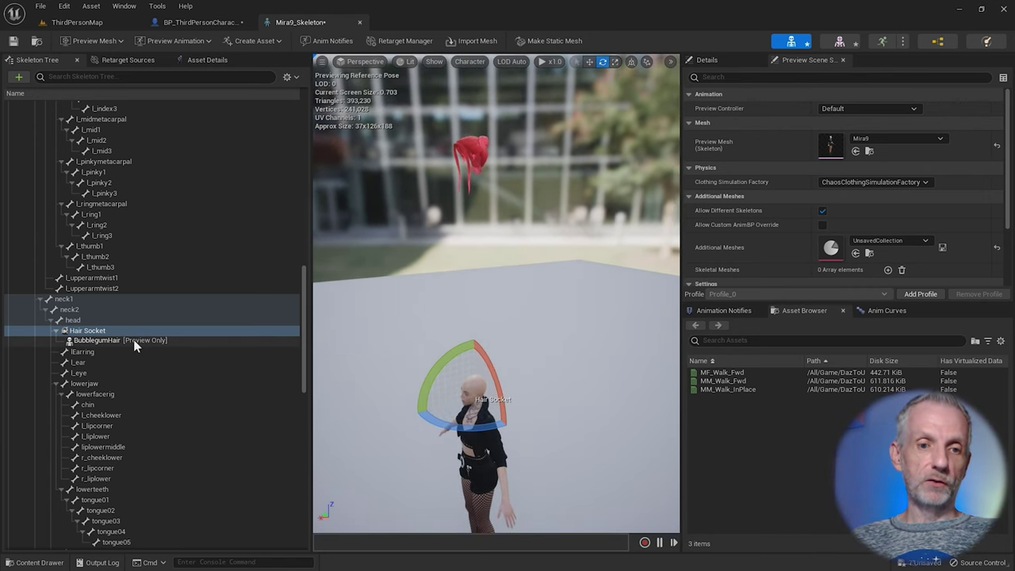
click(135, 341)
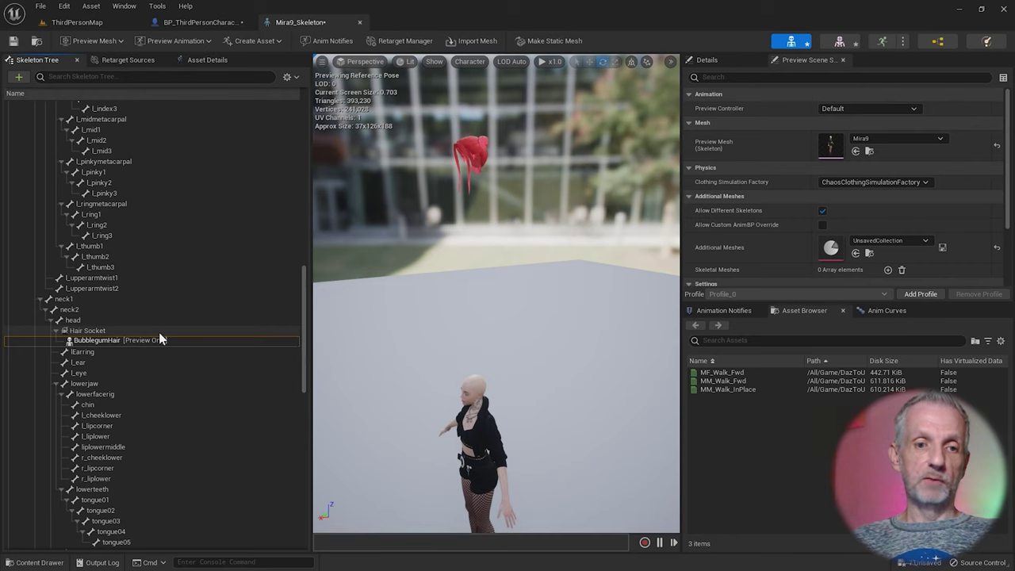
click(151, 333)
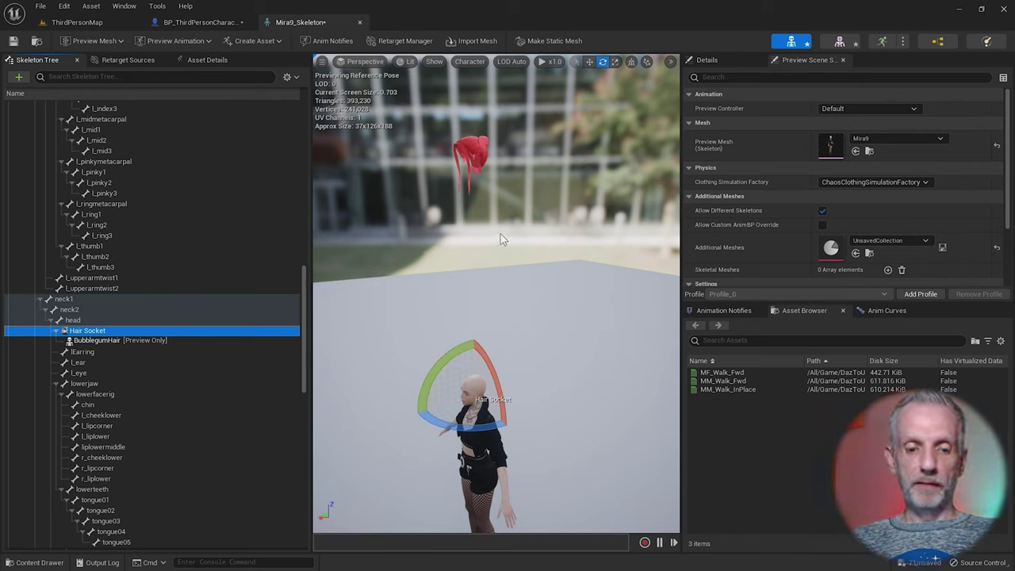
key(w)
drag(477, 365, 484, 462)
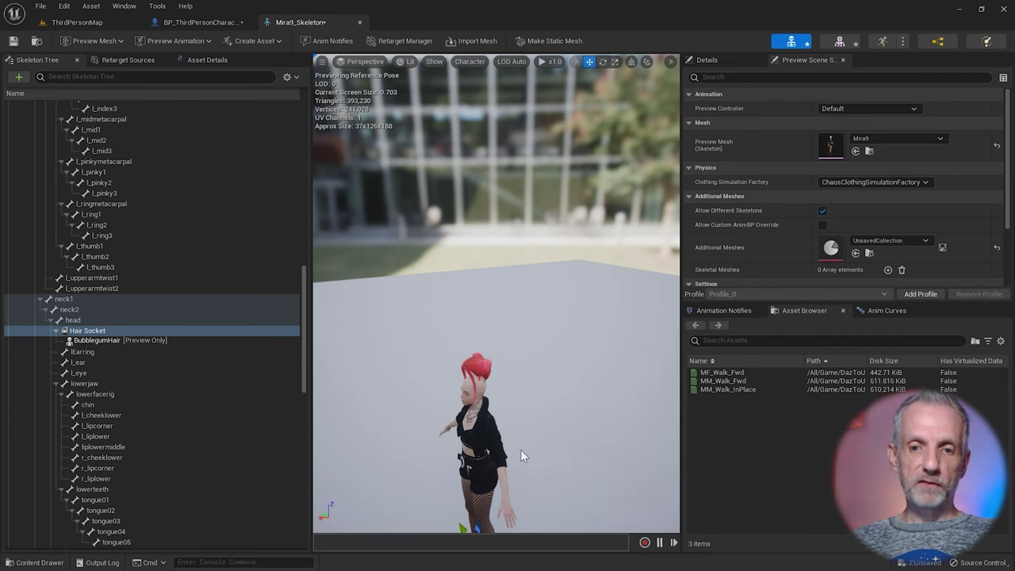
Fine-tune Hair Socket's relative Z location to about -160.97 to lower the hair onto the scalp
right_drag(524, 456, 506, 453)
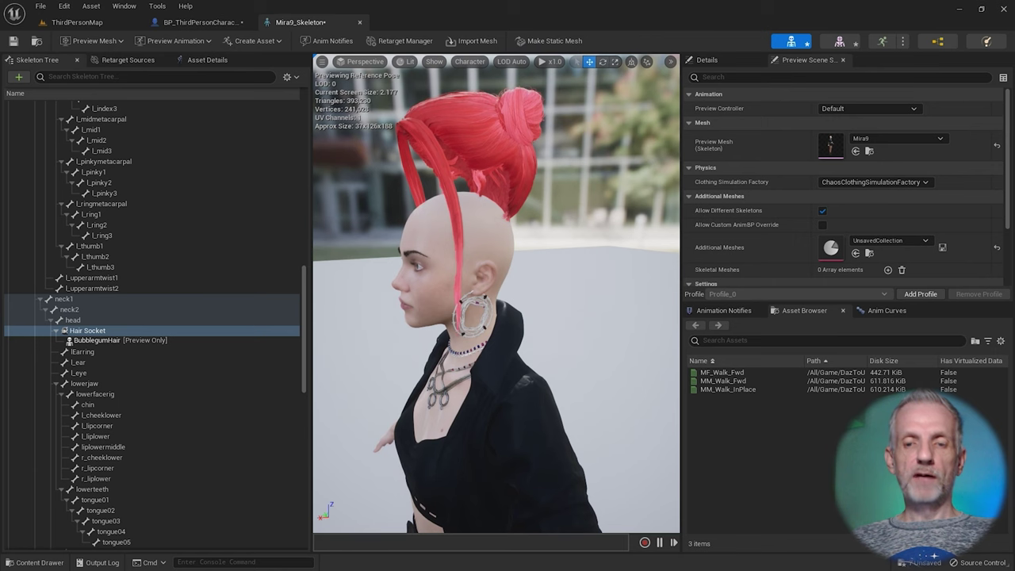
drag(504, 317, 533, 285)
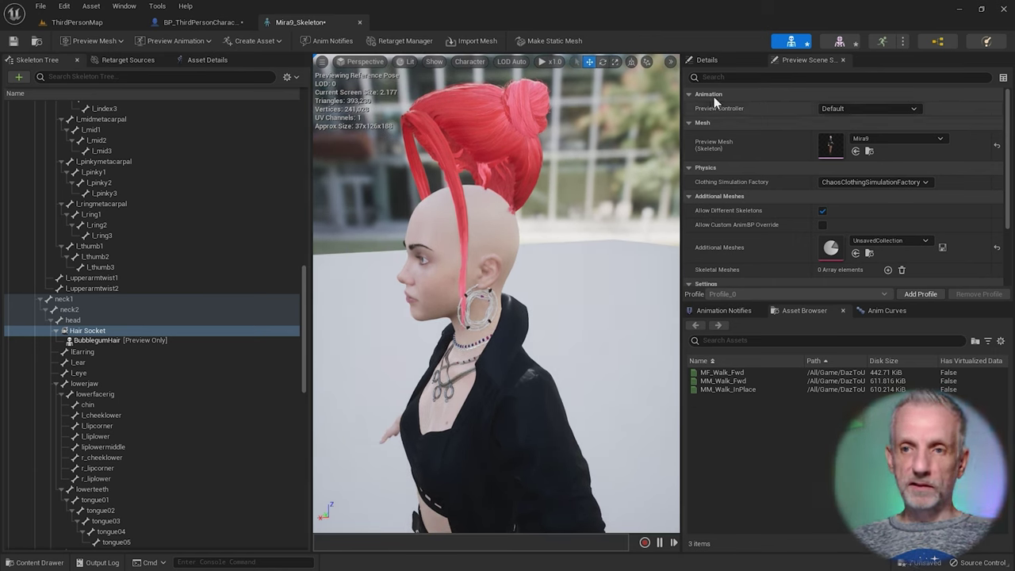
click(710, 61)
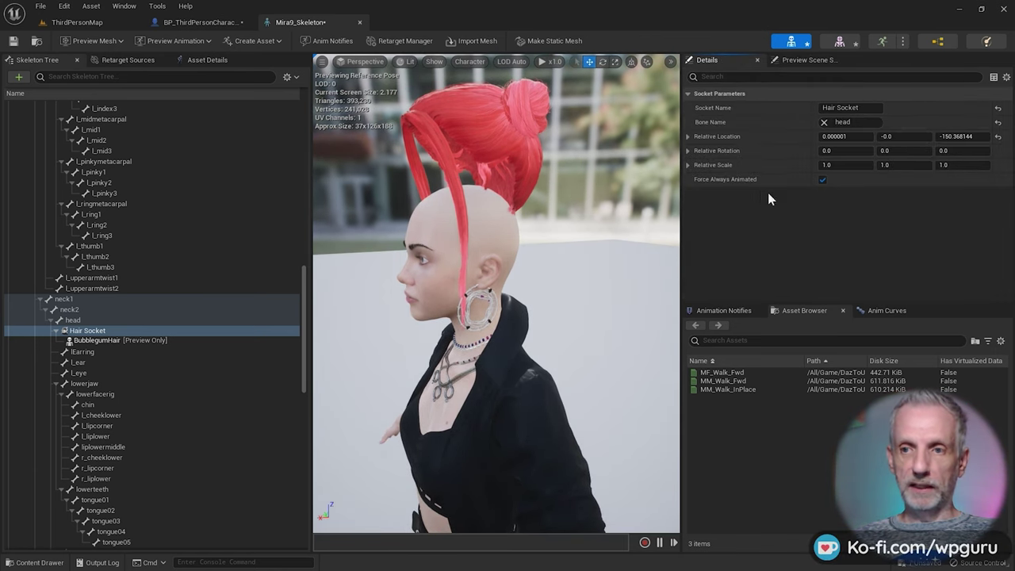
mouse_move(962, 136)
mouse_down()
mouse_move(984, 137)
mouse_move(949, 137)
mouse_up()
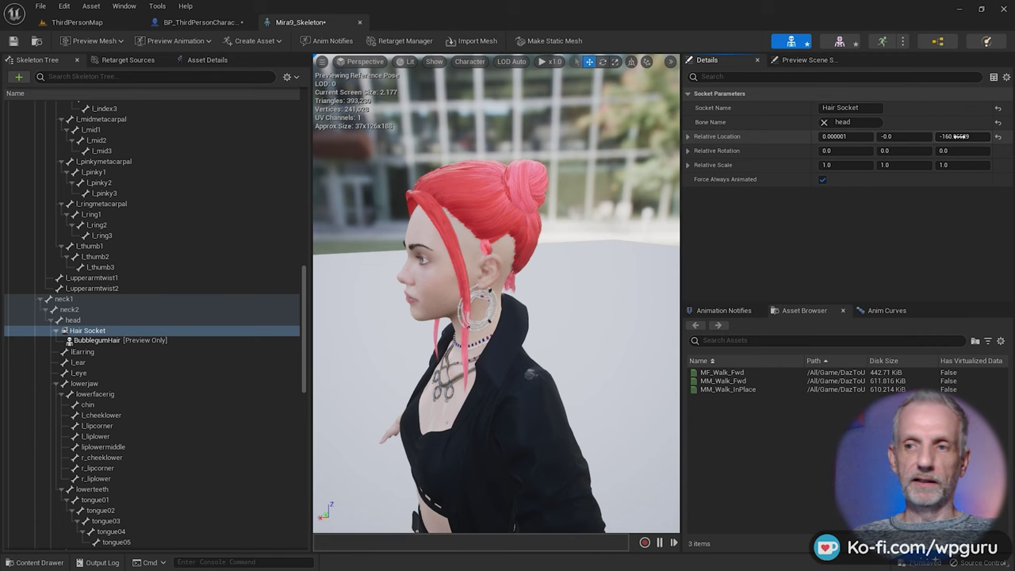
Try to shift Hair Socket with the move gizmo in the viewport, and undo the move
alt+drag(587, 305, 591, 277)
scroll(568, 317, down, 5)
right_drag(591, 278, 556, 271)
ctrl+drag(567, 257, 601, 241)
key(ctrl+z)
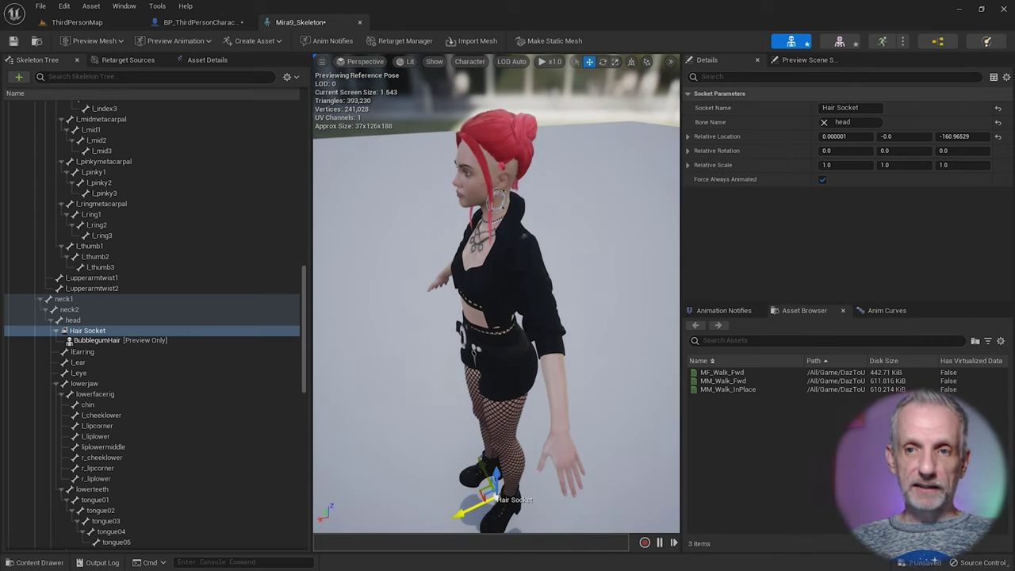
Widen the preview viewport and turn off grid snapping for moving objects
click(670, 61)
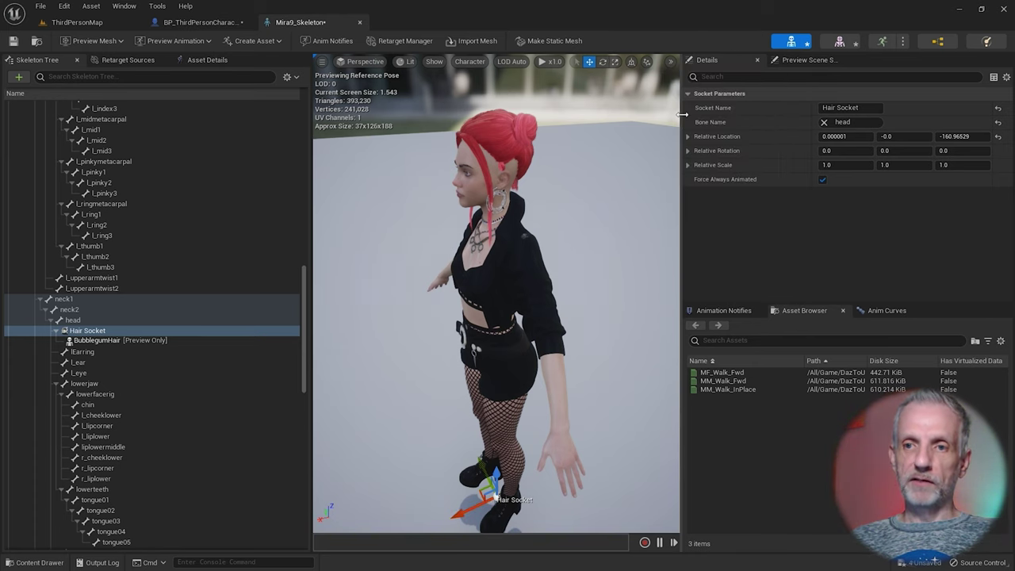
drag(681, 115, 818, 115)
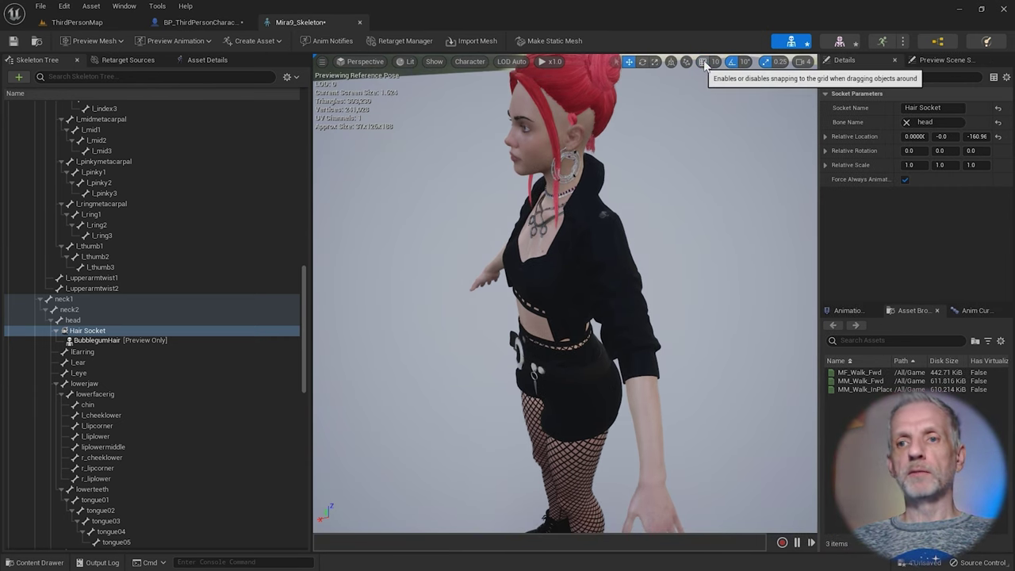
right_drag(699, 205, 715, 185)
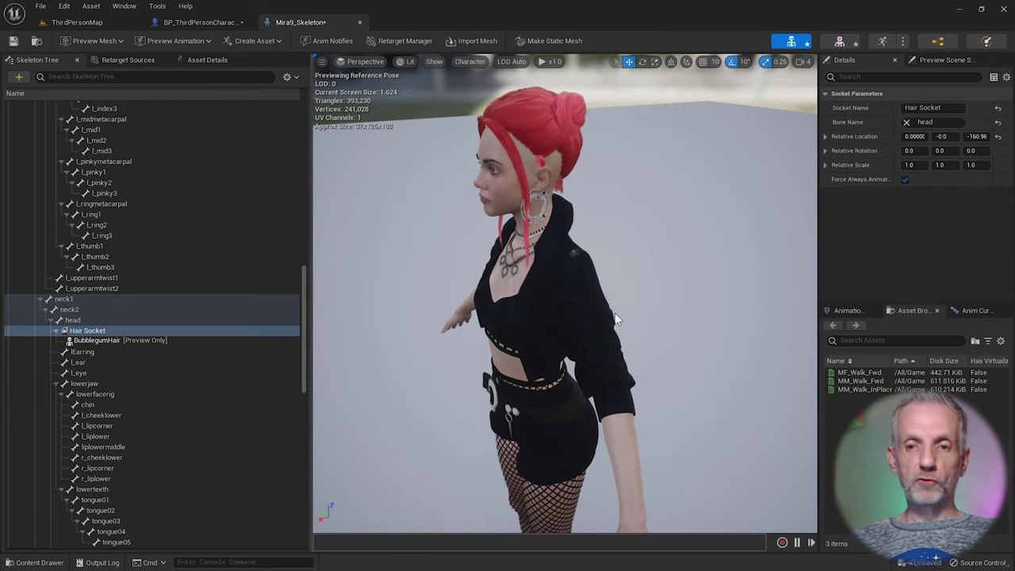
Try to shift Hair Socket along its X axis in the preview, and undo the move
mouse_move(614, 312)
ctrl+mouse_down()
mouse_move(530, 313)
mouse_move(661, 312)
mouse_move(614, 312)
mouse_move(630, 312)
ctrl+mouse_up()
right_drag(619, 300, 622, 350)
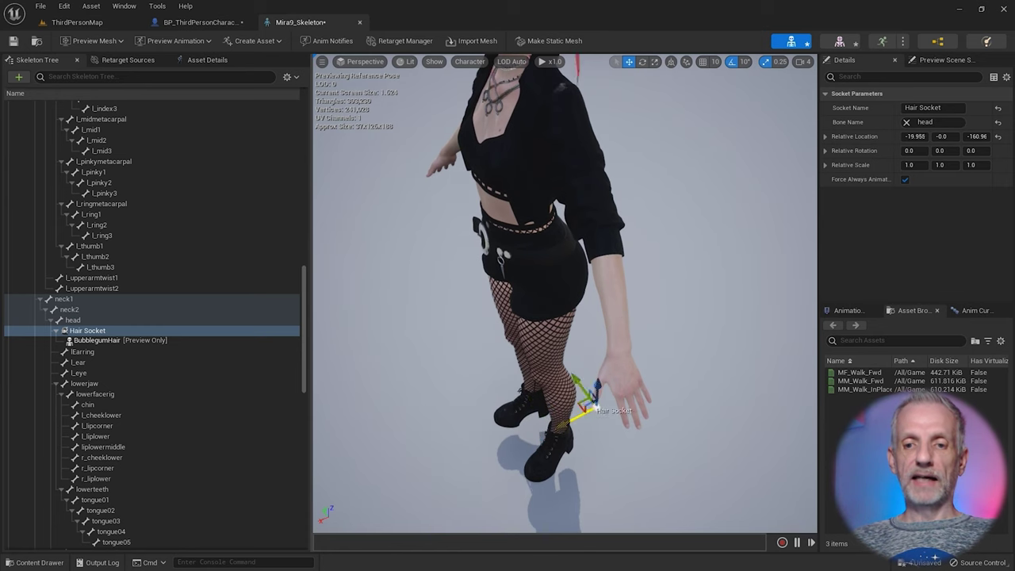
ctrl+drag(621, 302, 612, 307)
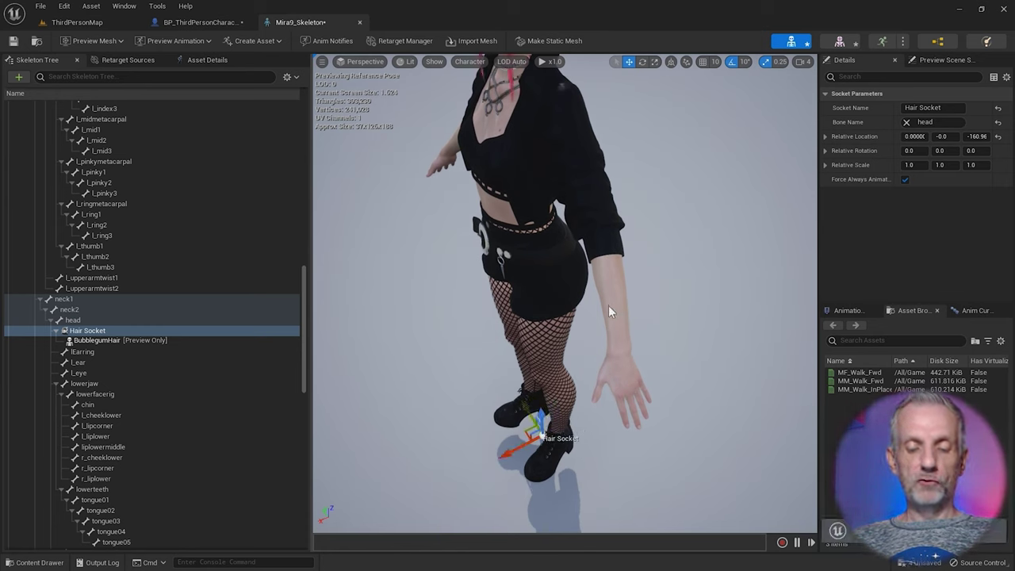
ctrl+right_drag(608, 303, 615, 230)
key(ctrl+z)
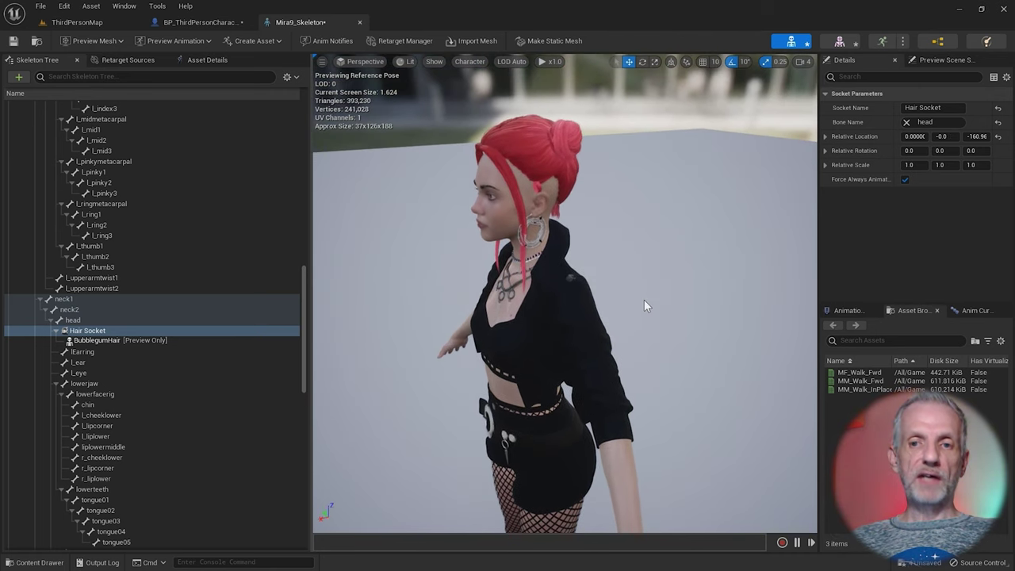
Nudge Hair Socket by eye in the preview to a relative location of about X 1.03 and Z -161.04
mouse_move(644, 300)
ctrl+mouse_down()
mouse_move(644, 361)
mouse_move(644, 258)
mouse_move(645, 301)
ctrl+mouse_up()
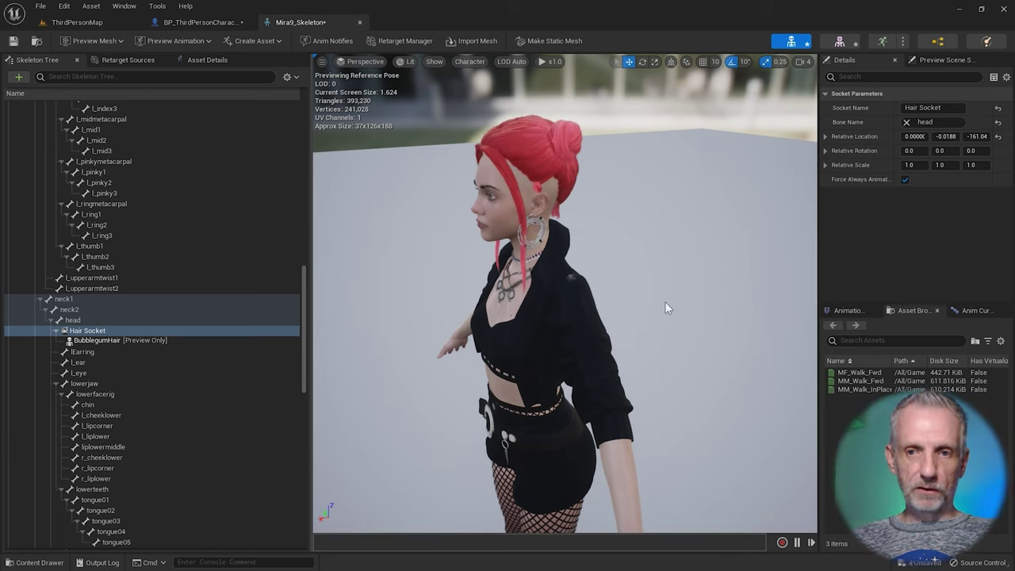
key(ctrl+z)
key(ctrl+z)
key(ctrl+z)
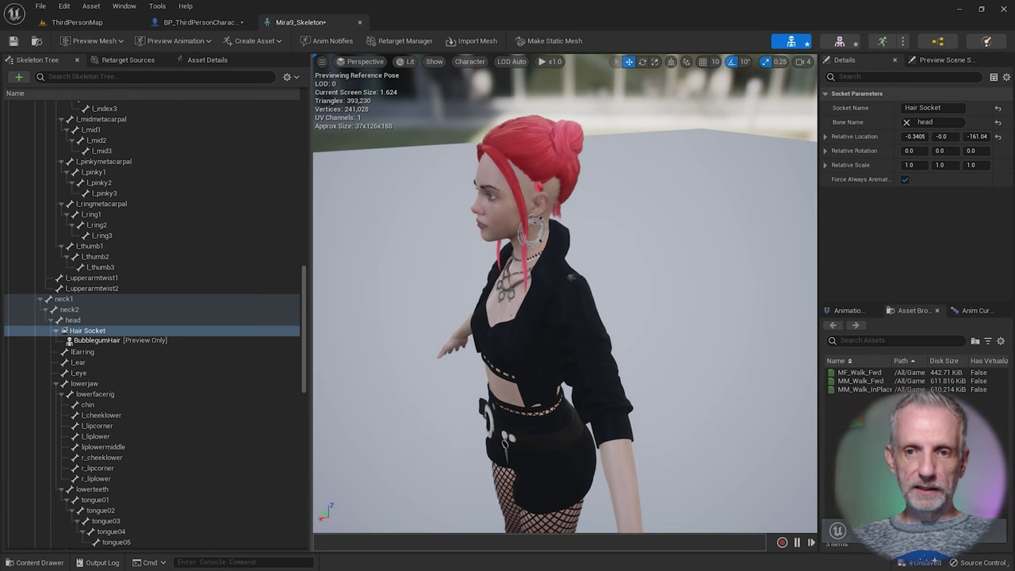
ctrl+drag(680, 293, 674, 293)
right_drag(680, 292, 695, 239)
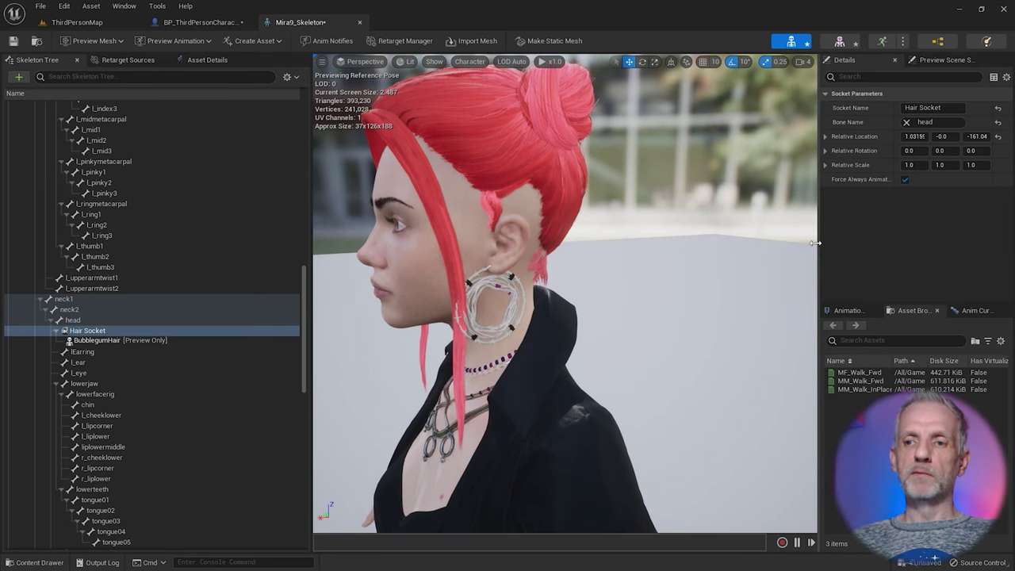
Set Hair Socket's relative location to 1 on X and -163 on Z
drag(816, 244, 786, 244)
click(901, 136)
text(1)
click(970, 134)
text(-)
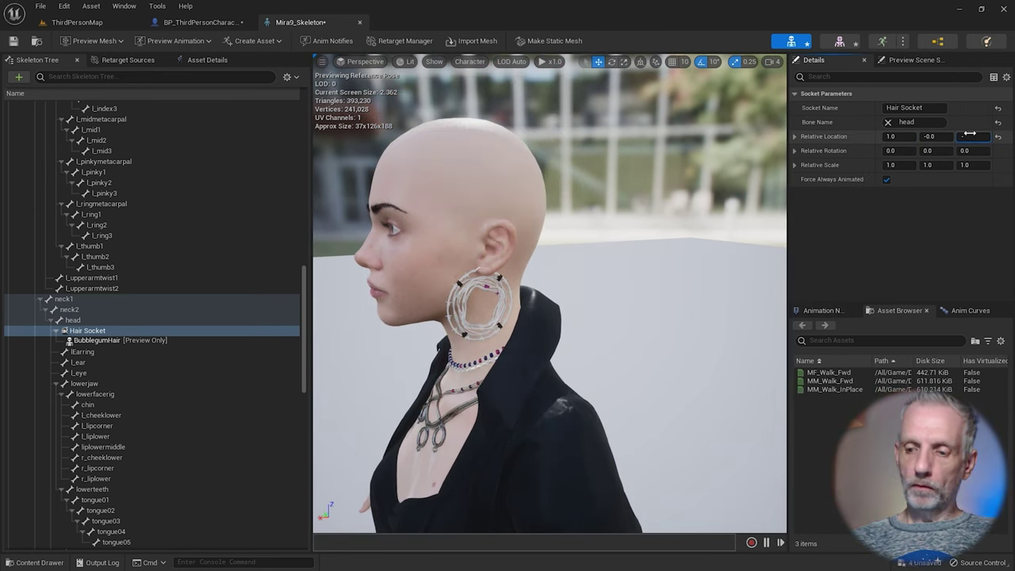
drag(969, 135, 965, 135)
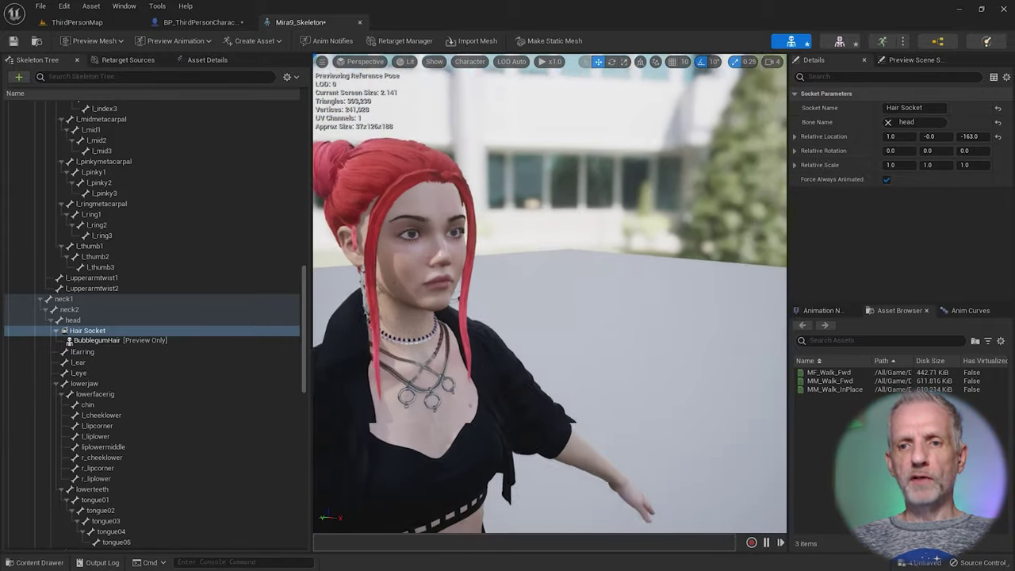
Try to shift Hair Socket along X while viewing the head from the side, and reset relative X to 1
alt+drag(508, 294, 647, 291)
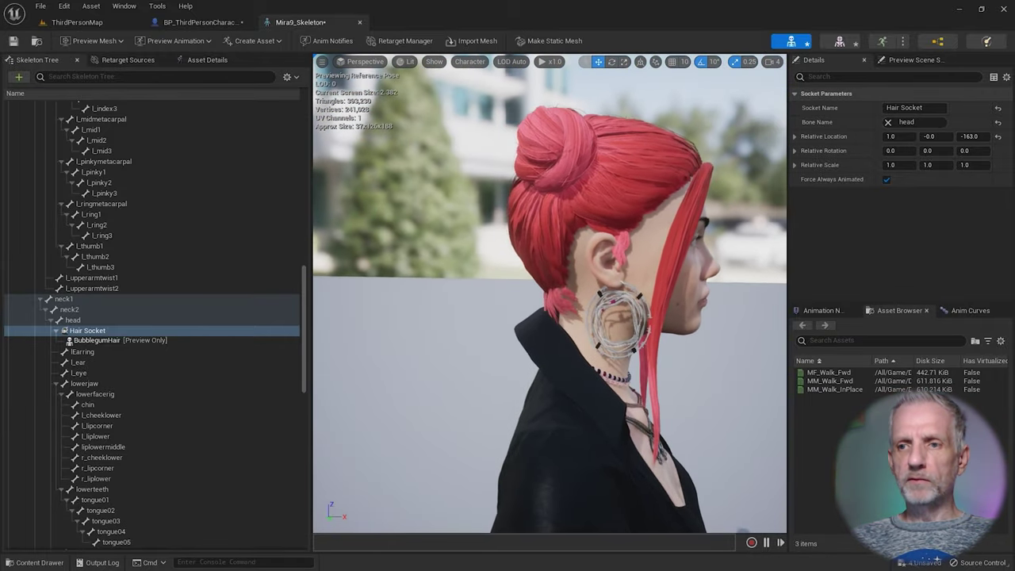
right_drag(611, 243, 641, 240)
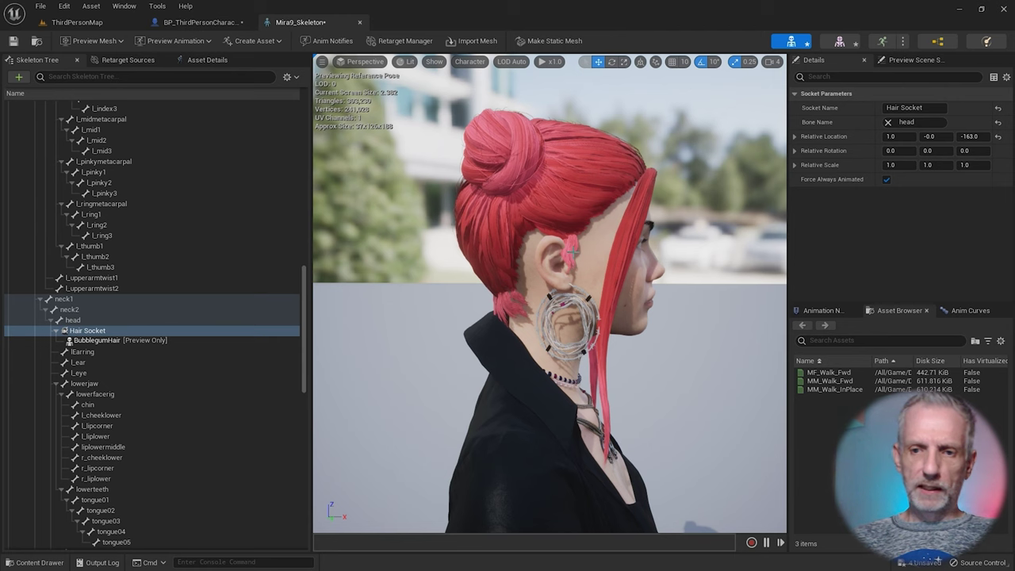
mouse_move(897, 135)
mouse_down()
mouse_move(916, 135)
mouse_move(903, 136)
mouse_up()
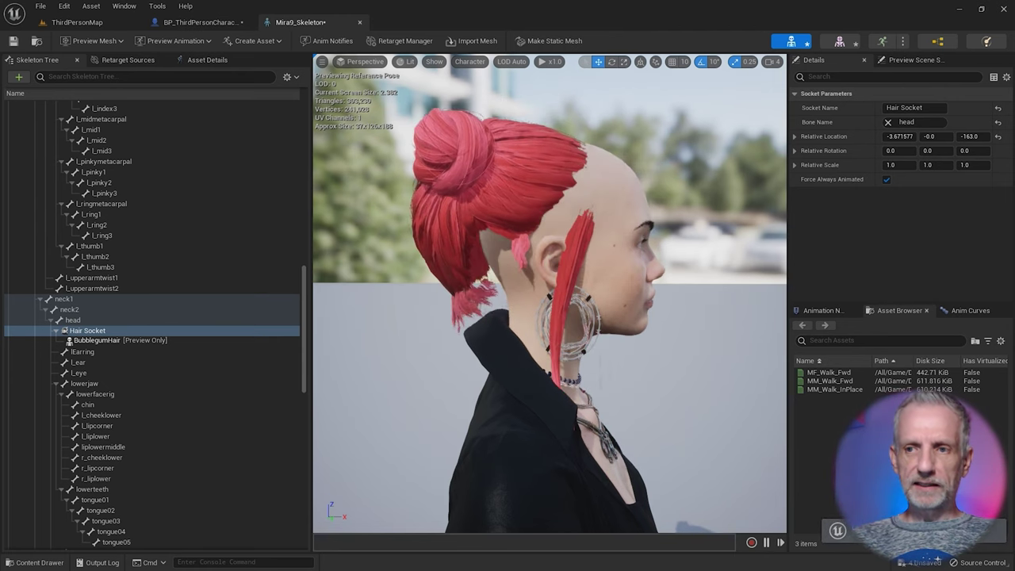
click(893, 137)
text(1)
key(Return)
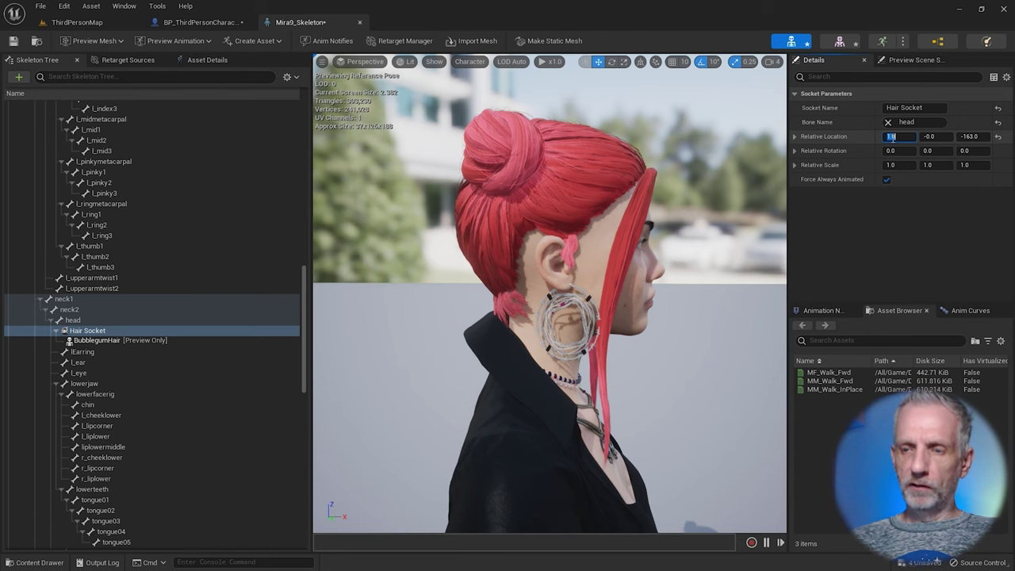
Try relative X locations of 2 and 3 for Hair Socket, and settle on 2.5
text(2)
key(Return)
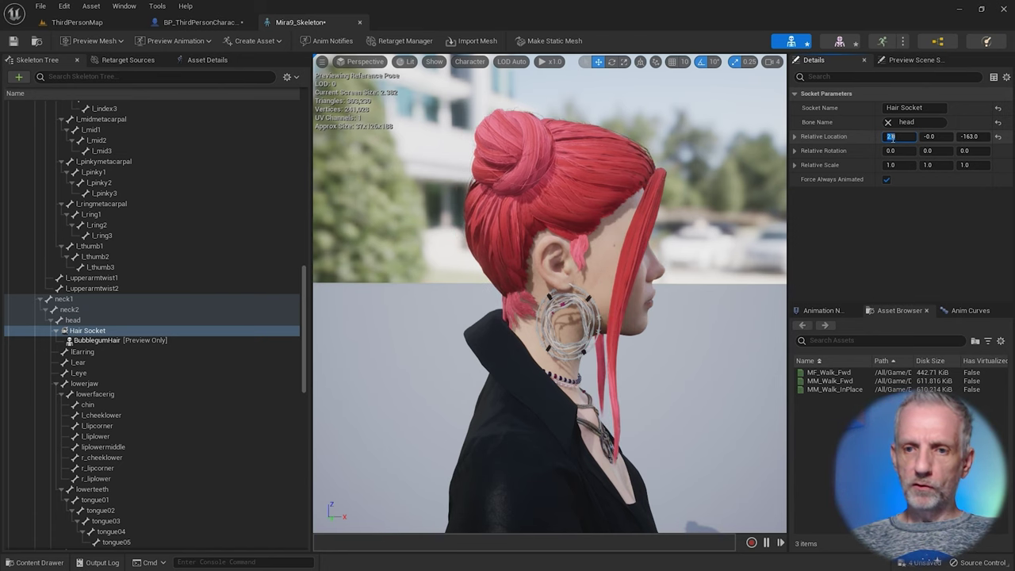
text(3)
key(Return)
text(2.5)
key(Return)
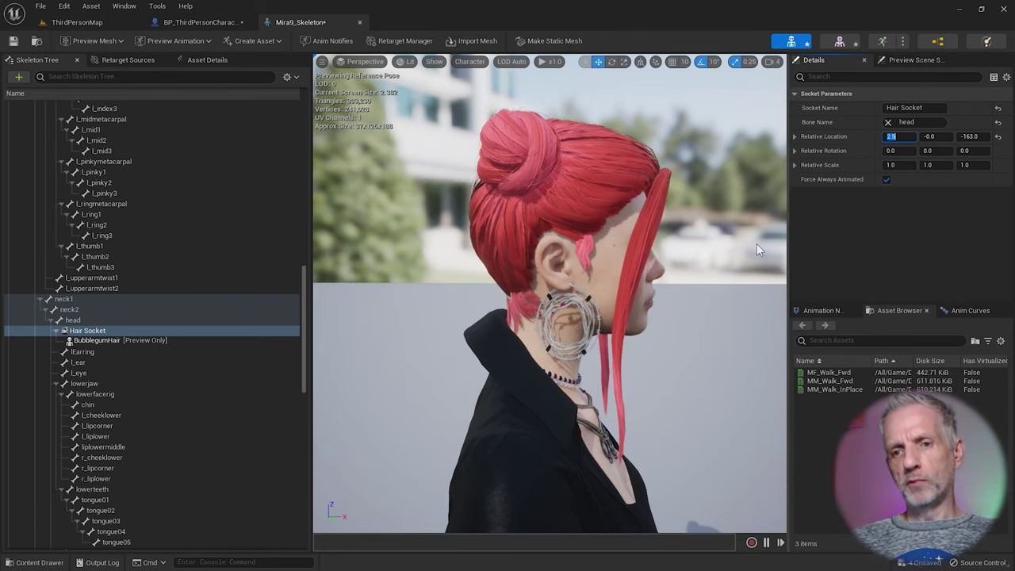
Check the hair's fit from several angles, fine-tune Hair Socket's relative location to X 2.3 and Z -163.5, and save the skeleton
right_drag(665, 286, 603, 285)
drag(669, 288, 669, 288)
right_drag(668, 288, 668, 288)
drag(668, 288, 669, 288)
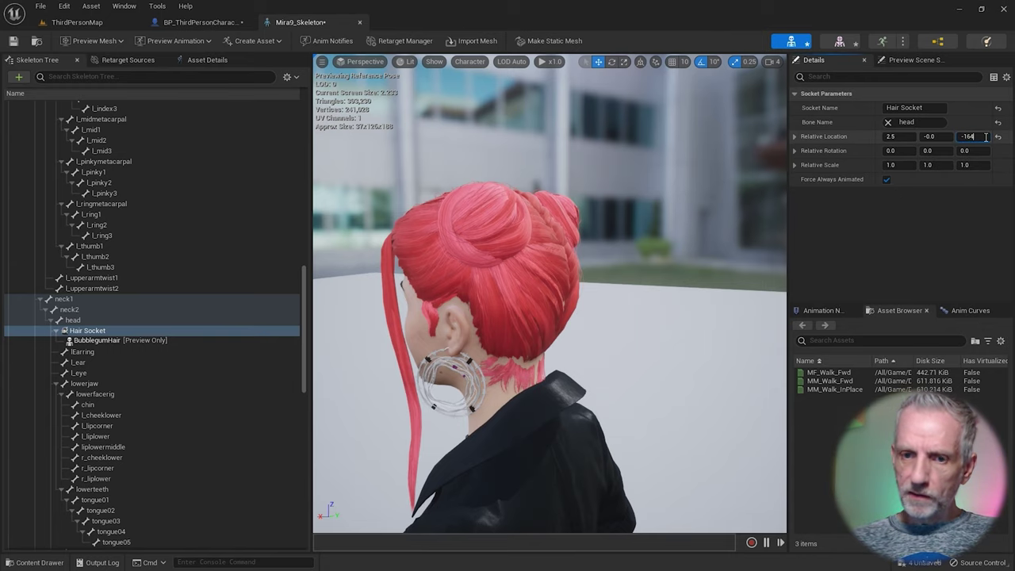
key(BackSpace)
text(3.5)
key(Return)
mouse_move(571, 289)
alt+mouse_down()
mouse_move(682, 290)
mouse_move(556, 290)
alt+mouse_up()
drag(668, 288, 669, 288)
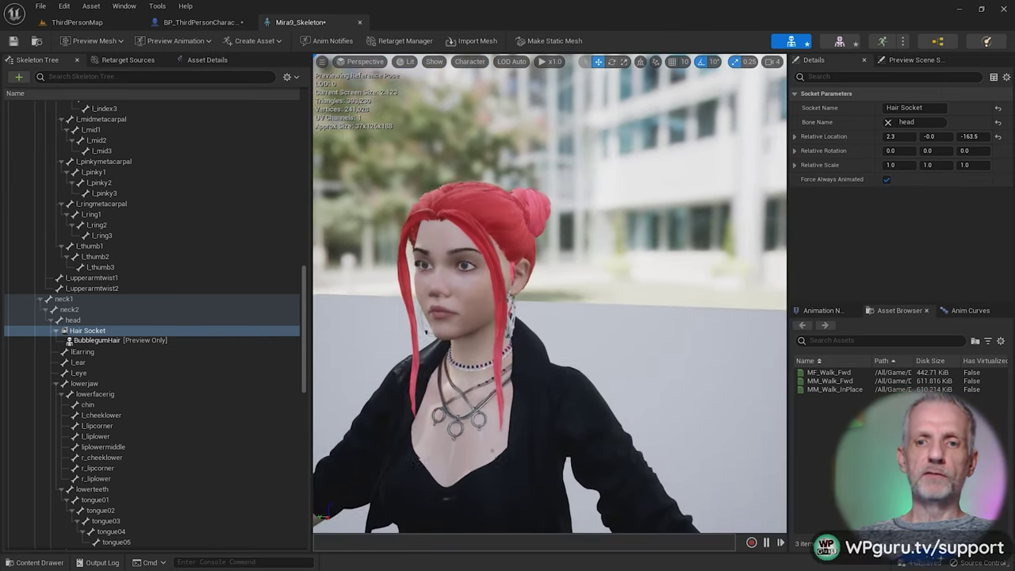
key(ctrl+s)
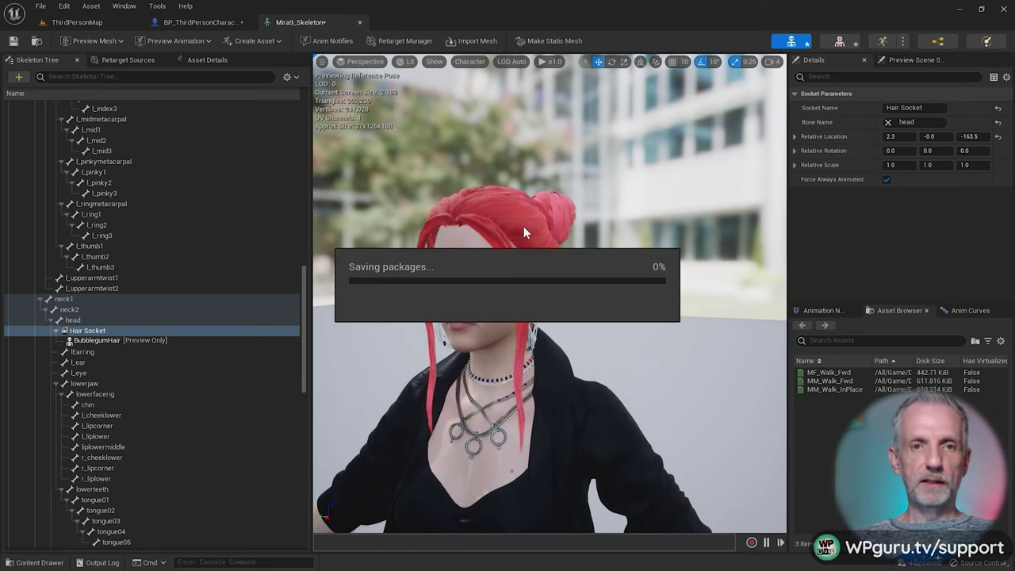
Return to the BP_ThirdPersonCharacter blueprint and open its Construction Script graph
click(213, 23)
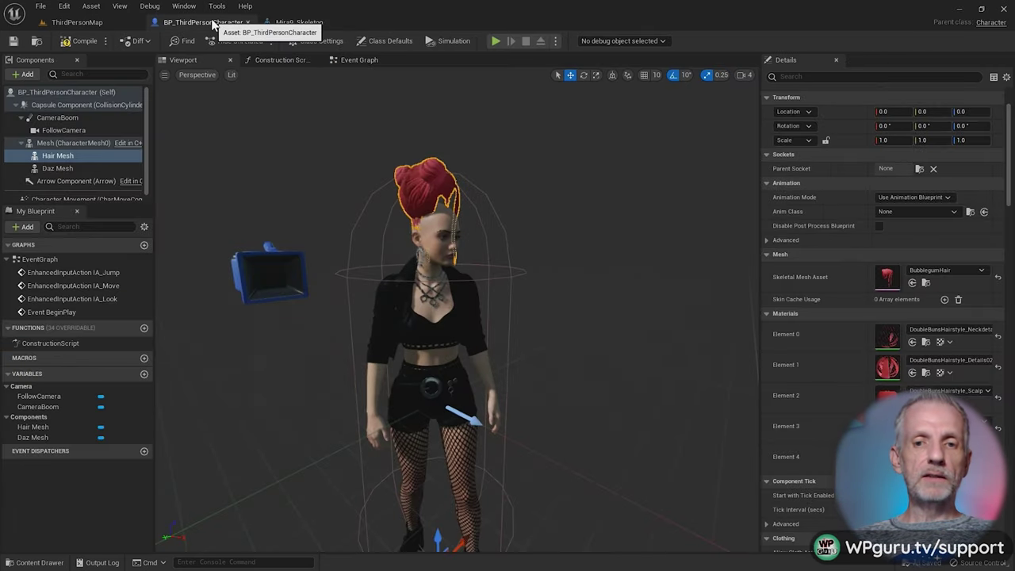
right_drag(303, 230, 299, 249)
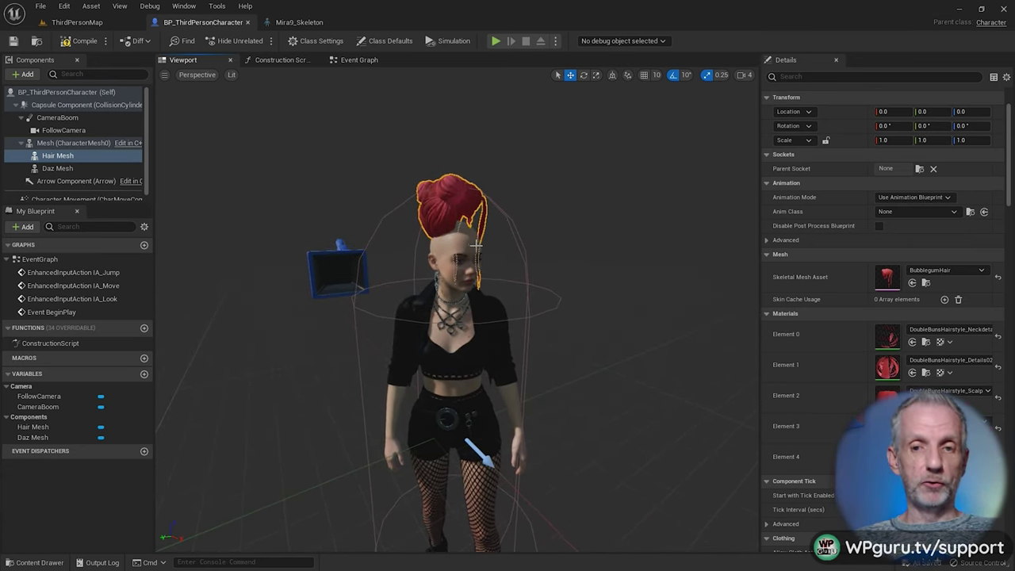
right_drag(477, 277, 474, 294)
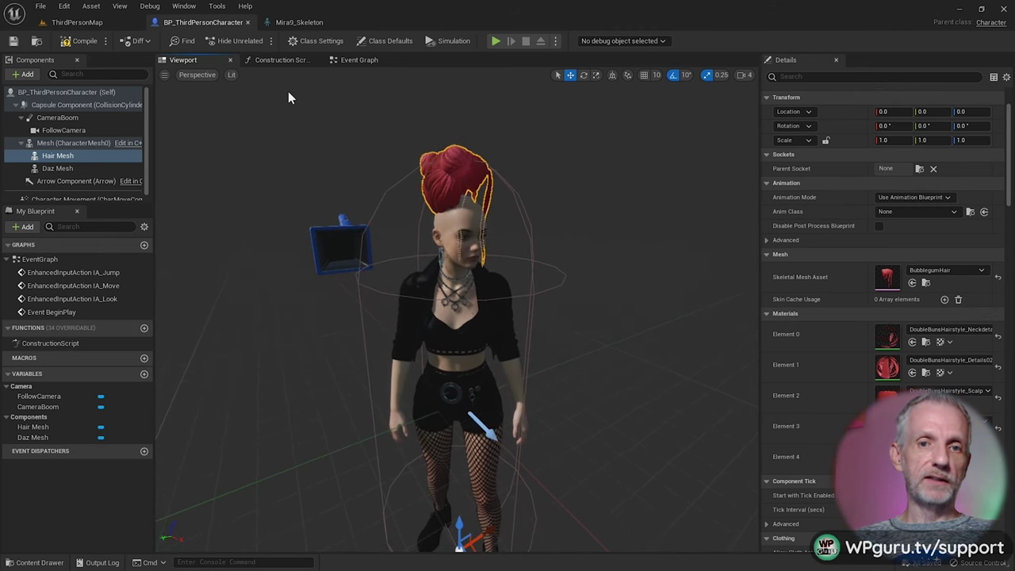
click(284, 60)
right_drag(347, 243, 216, 247)
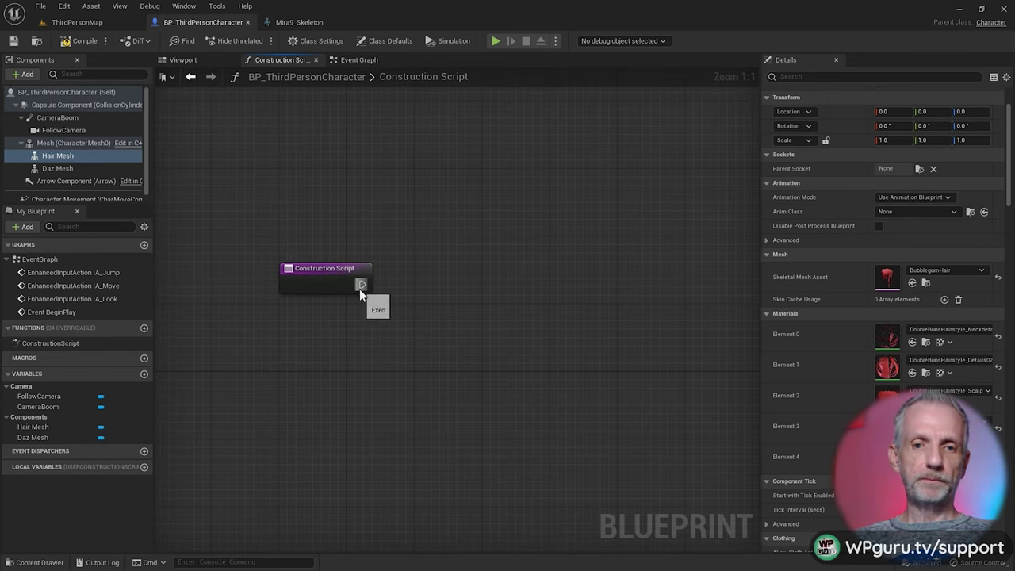
Add an Attach Component To Component node for Hair Mesh, executed from the Construction Script node, and position it beside that node
drag(425, 287, 425, 287)
text(attach)
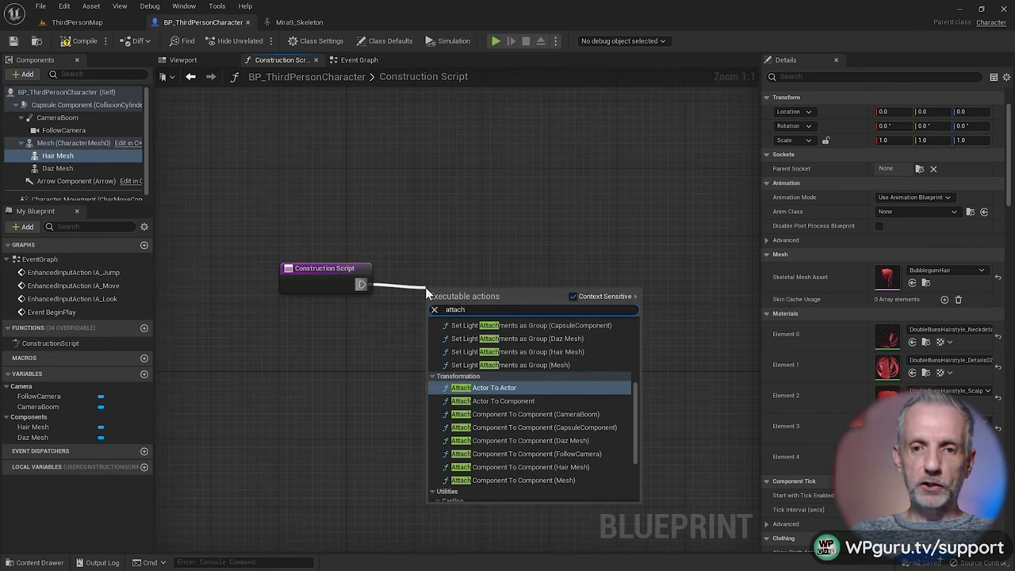
text( compo)
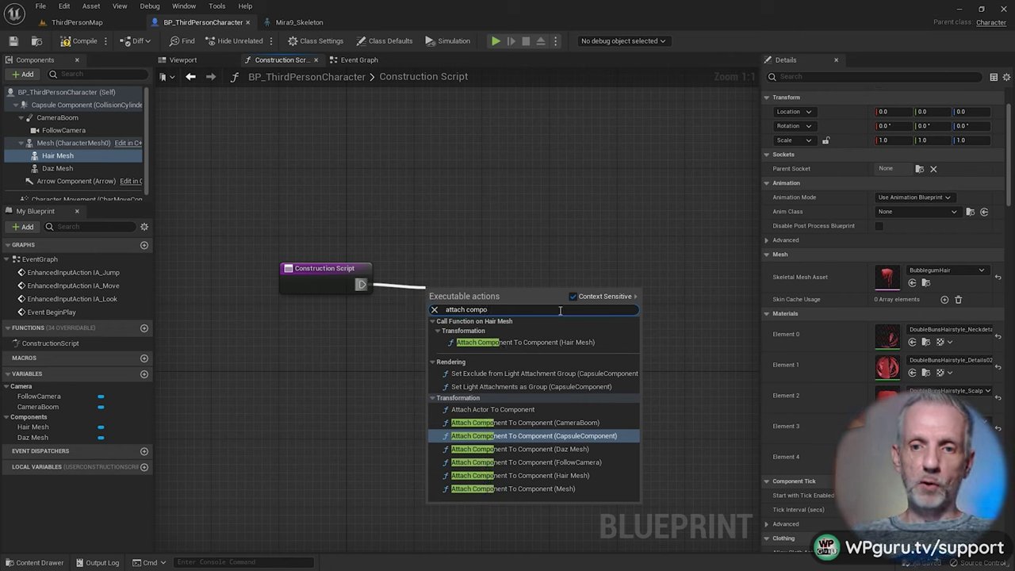
click(485, 342)
drag(500, 316, 517, 257)
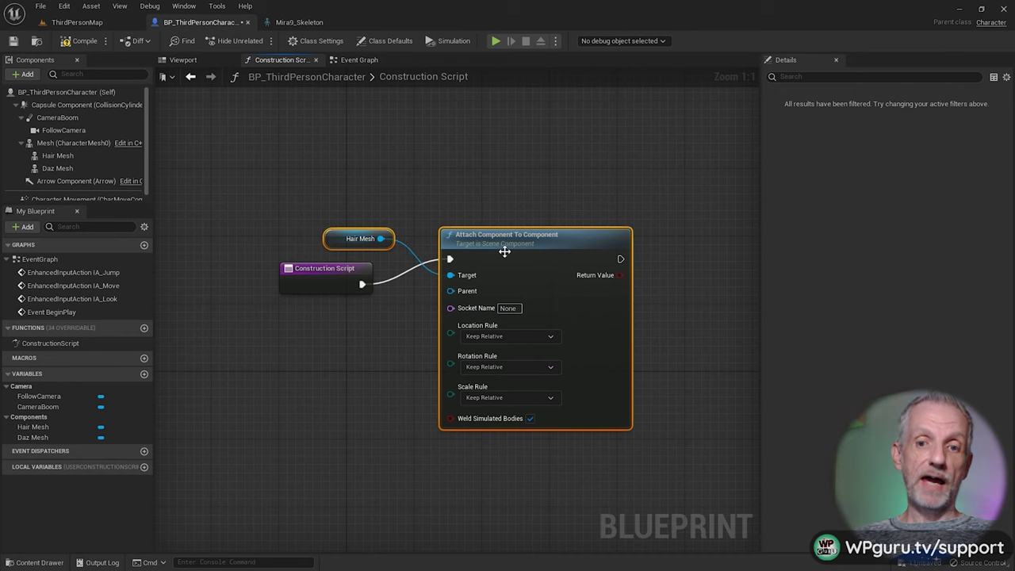
drag(505, 252, 483, 247)
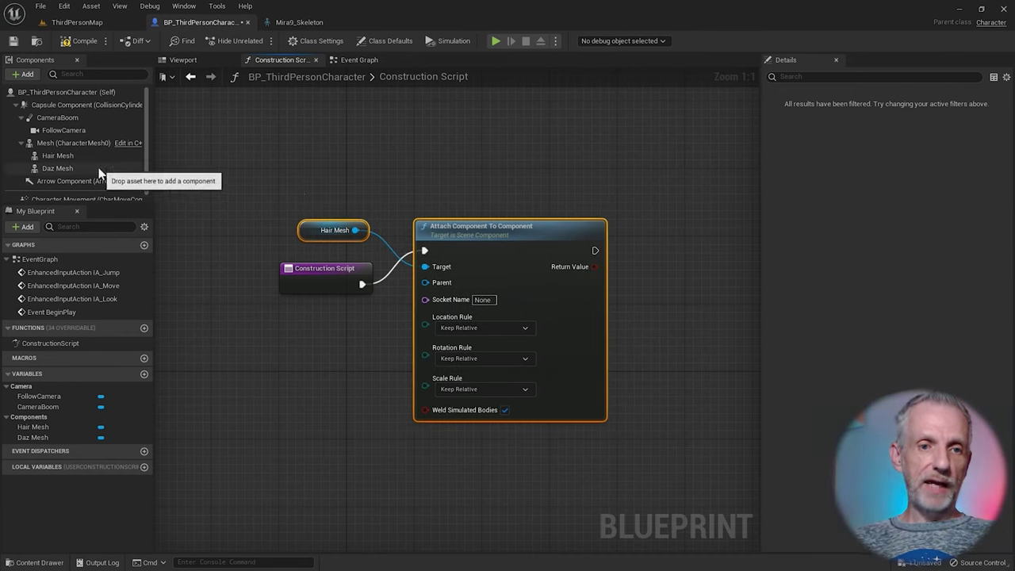
Connect a Daz Mesh reference to the attach node's Parent input and set its Socket Name to Hair Socket
ctrl+drag(32, 437, 349, 333)
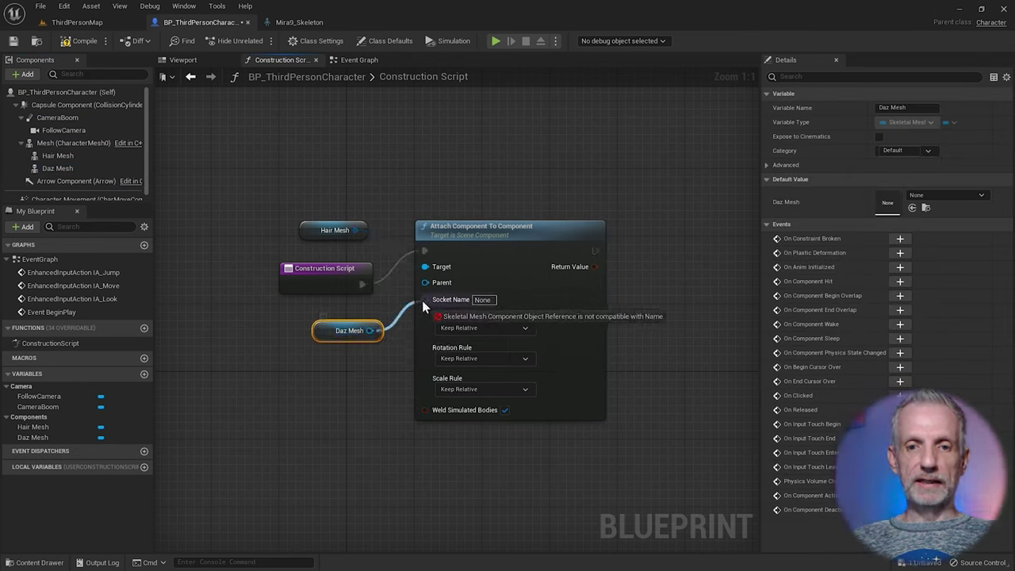
drag(498, 241, 514, 249)
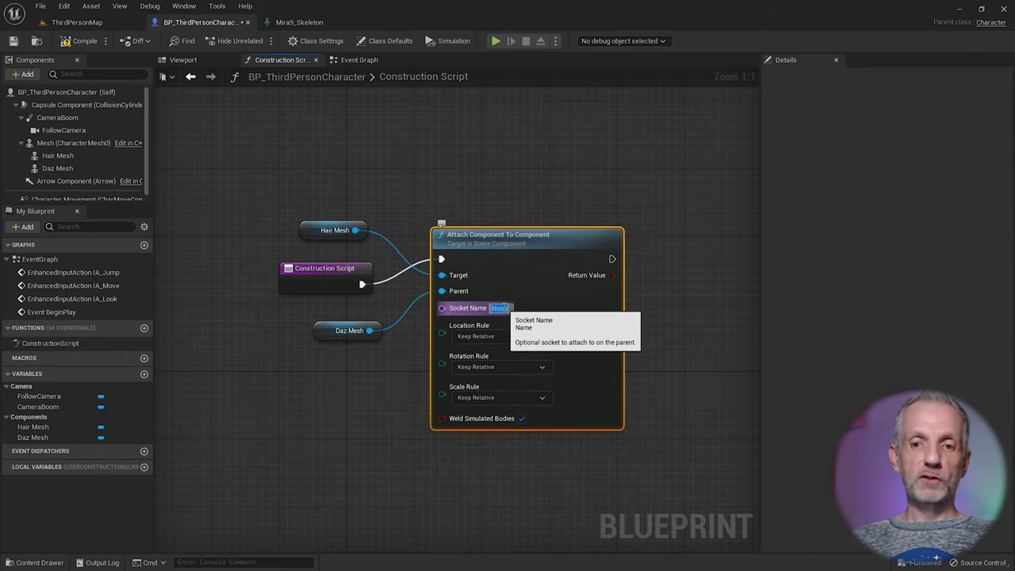
click(305, 22)
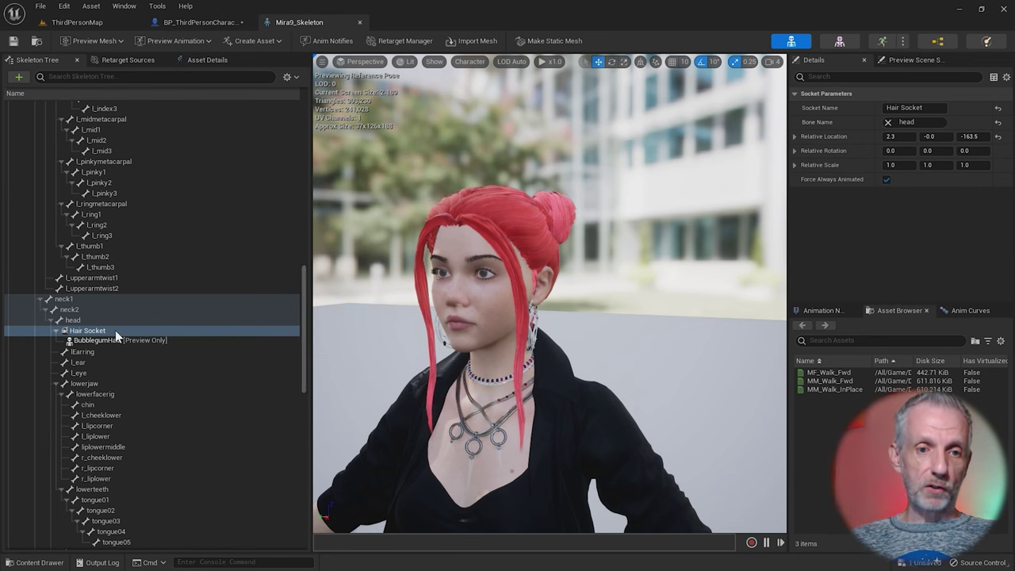
click(219, 23)
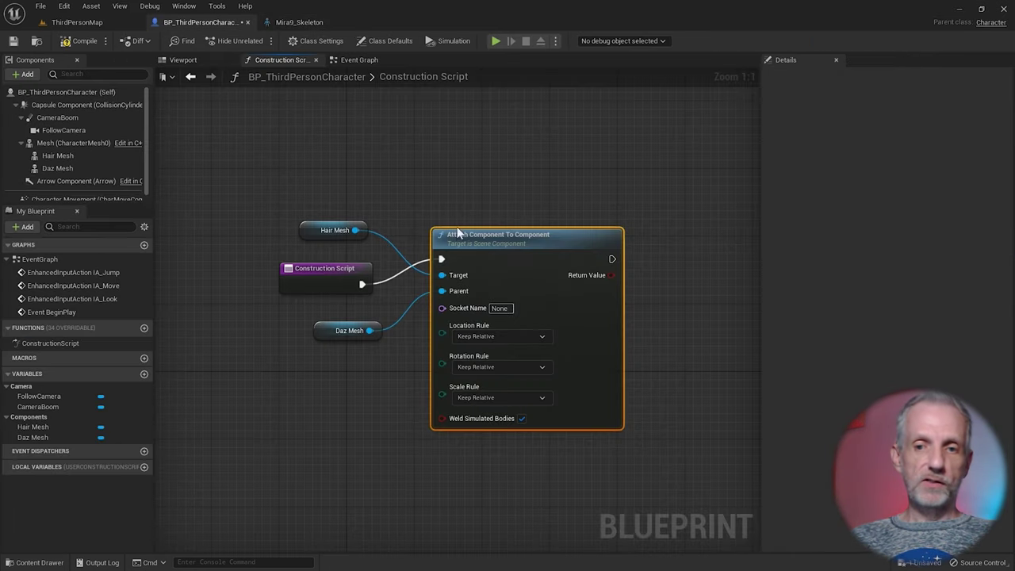
click(504, 310)
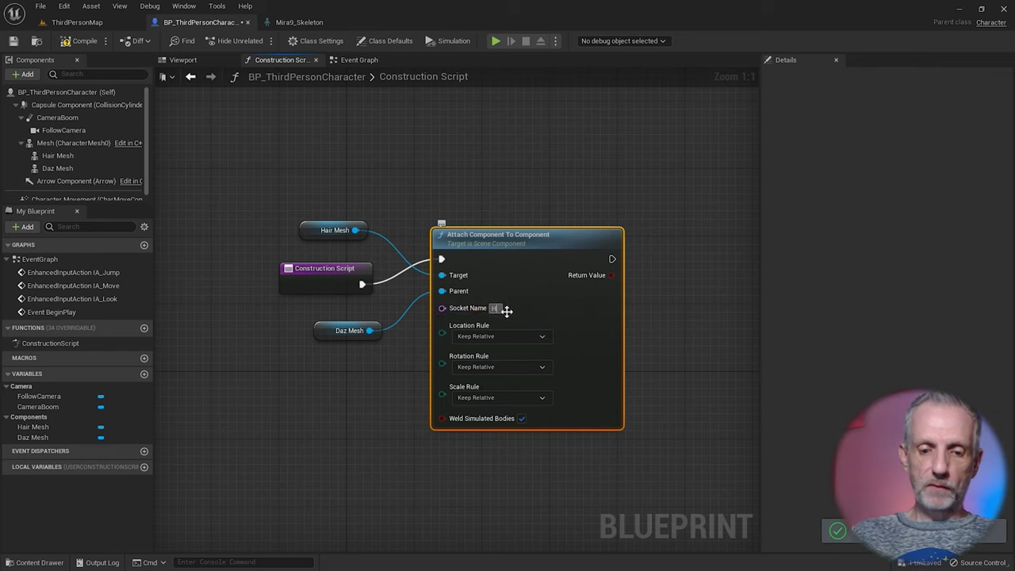
text(Hair Socket)
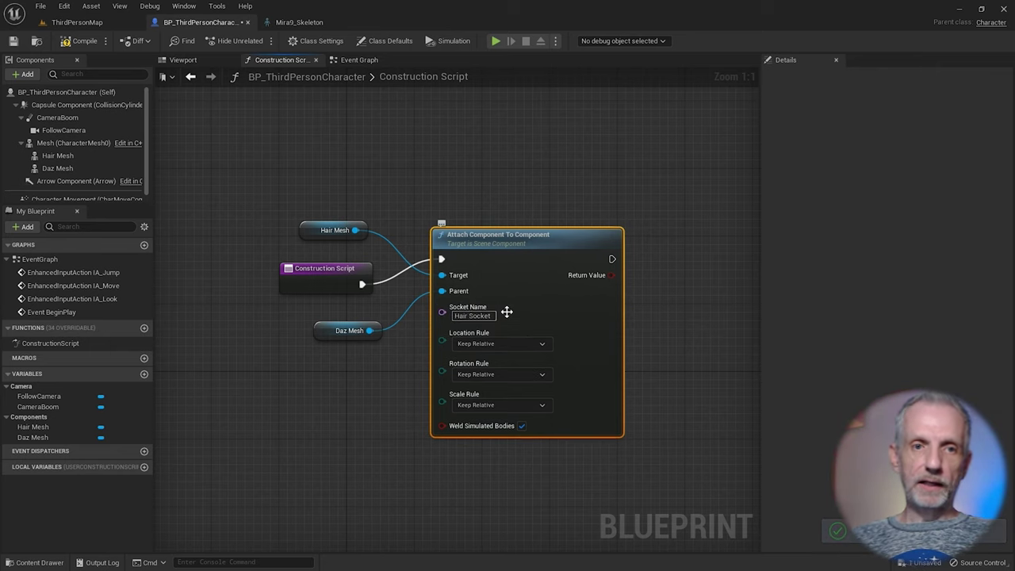
Compile the character blueprint to check the attached hair in 3D, and switch to the ThirdPersonMap level
click(198, 63)
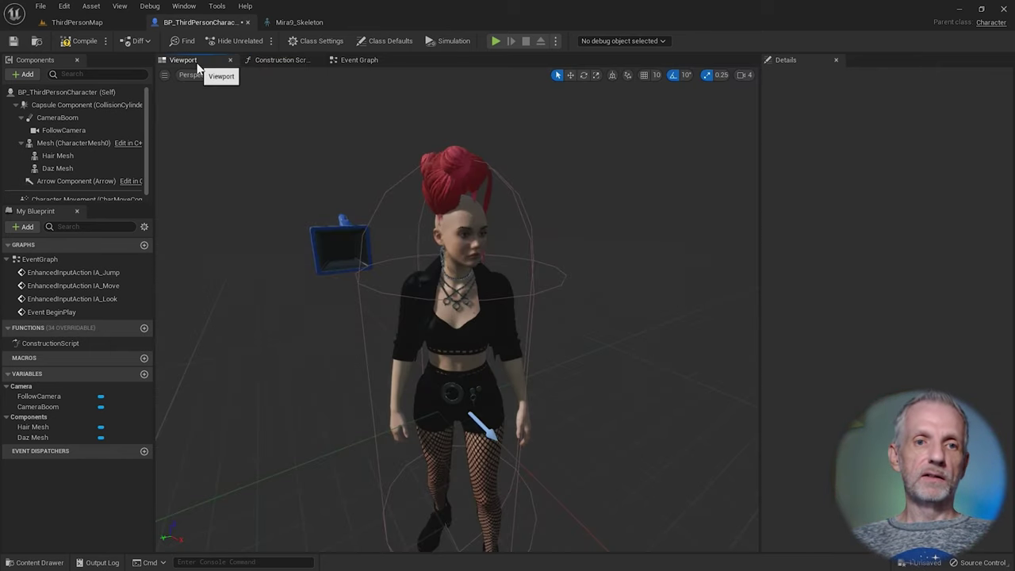
click(81, 41)
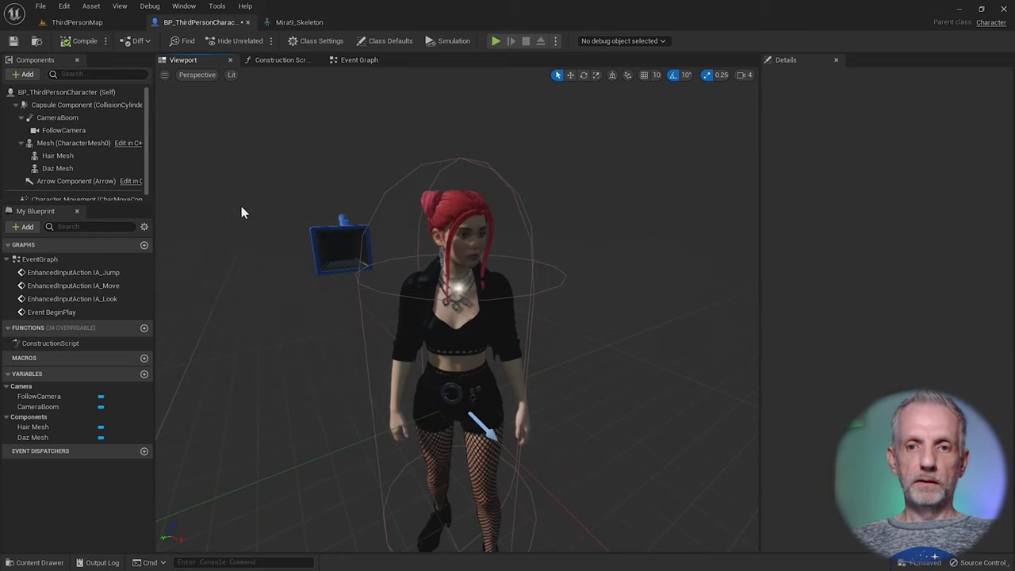
right_drag(507, 317, 592, 332)
drag(334, 279, 322, 280)
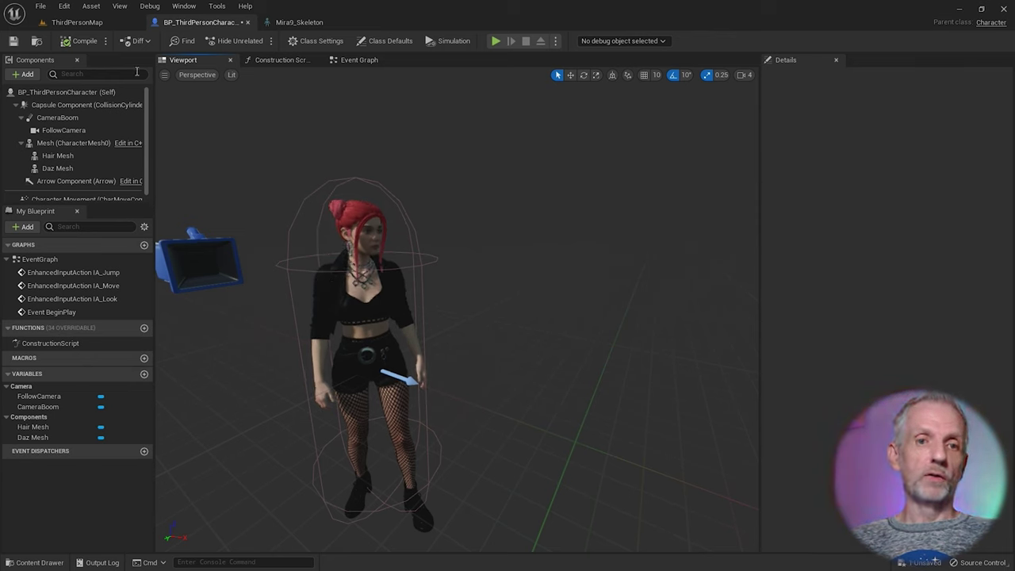
click(110, 24)
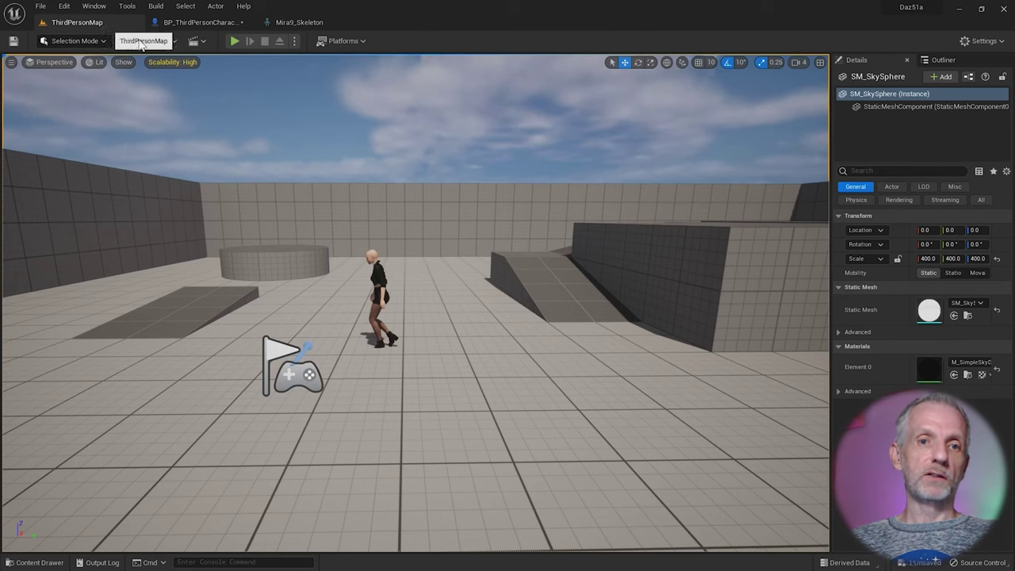
Play-test ThirdPersonMap, running the character around the level to check the attached hair from several angles, and end the session
click(236, 41)
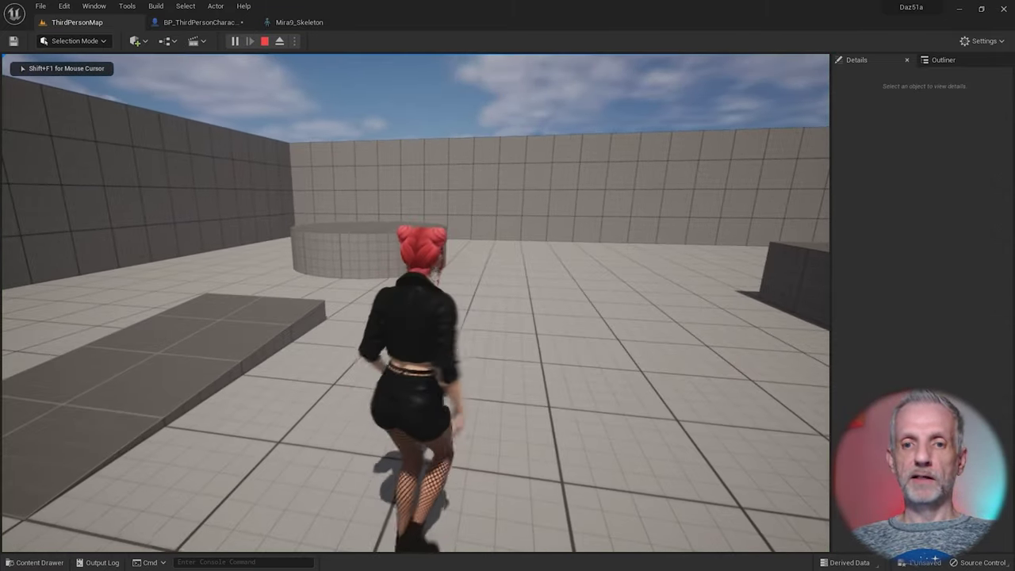
key(s)
key(w)
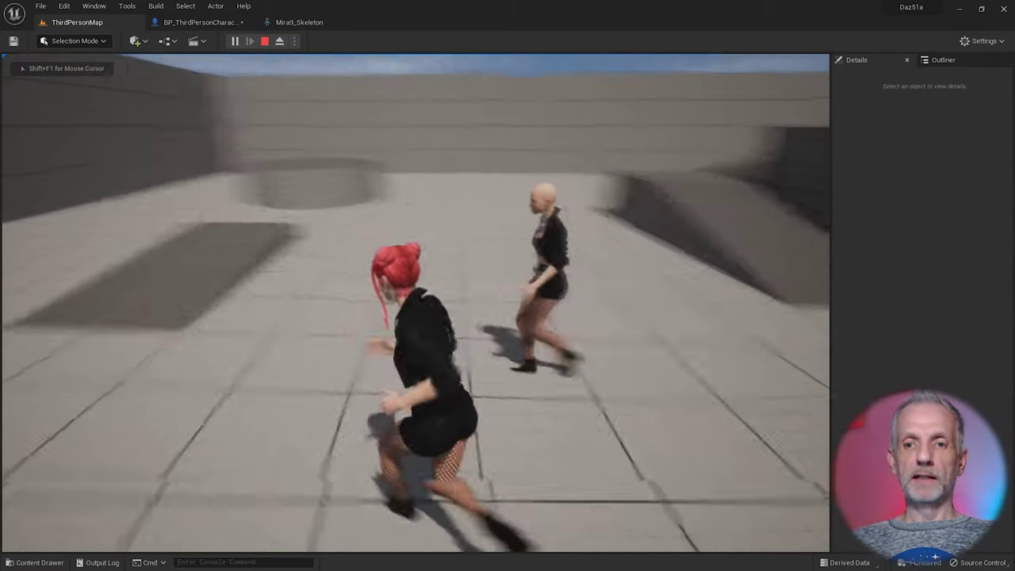
key(s)
key(w)
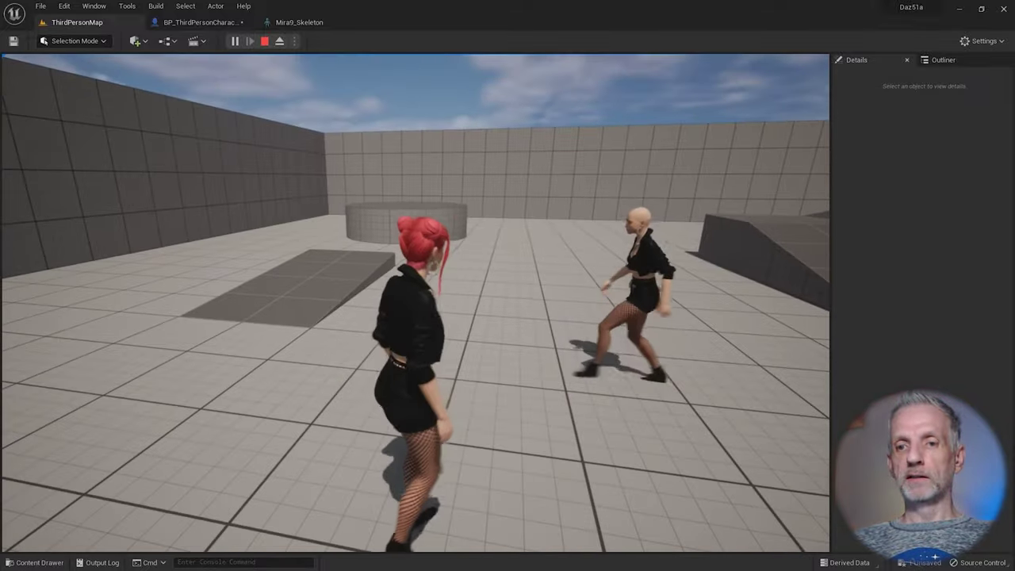
key(s)
key(w)
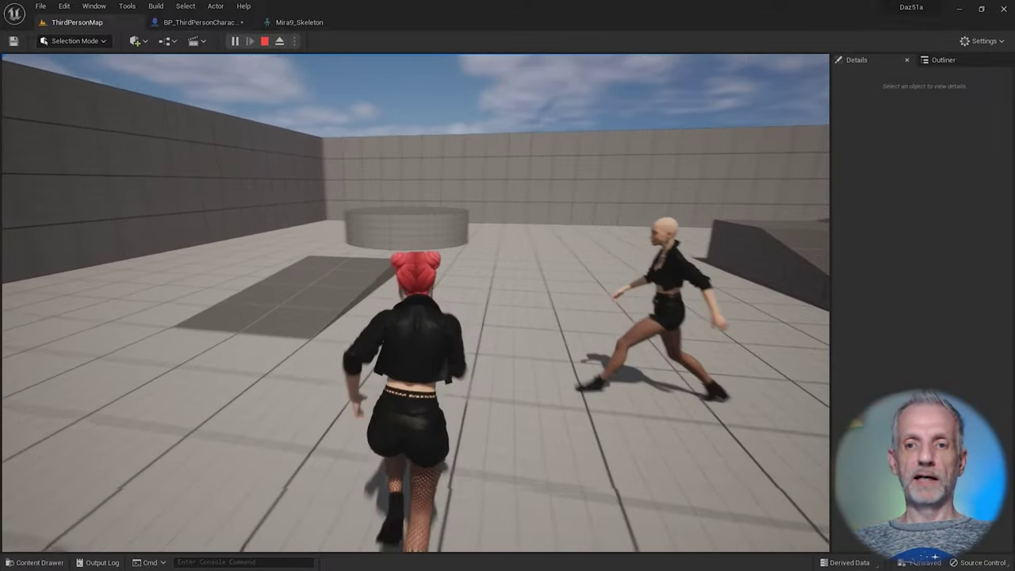
key(w)
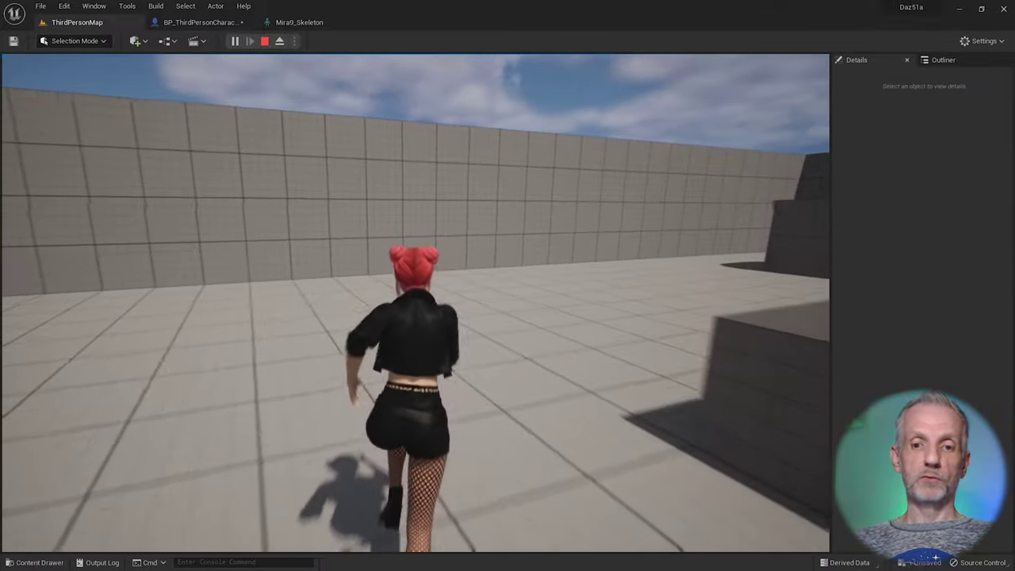
key(s)
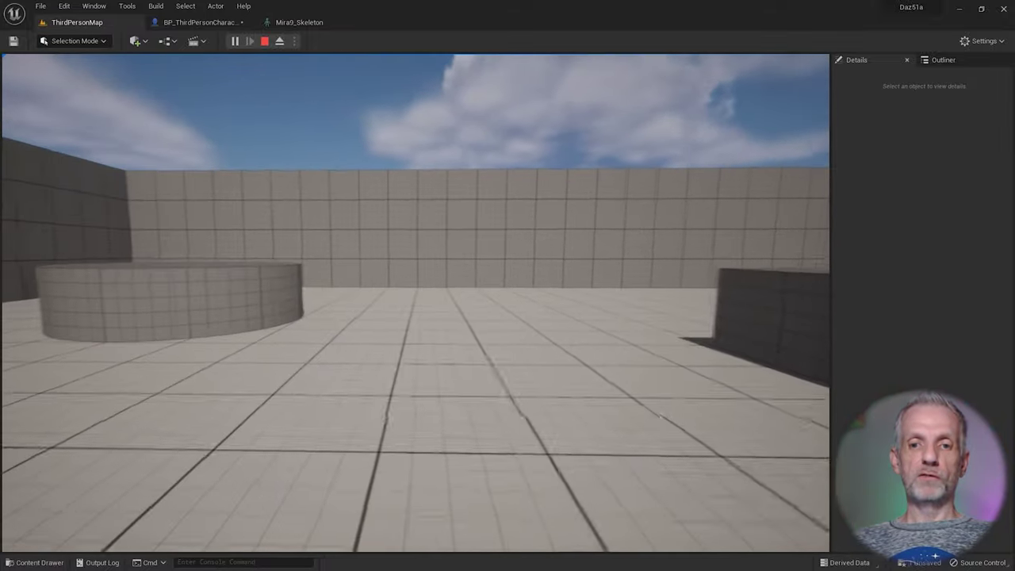
key(w)
key(s)
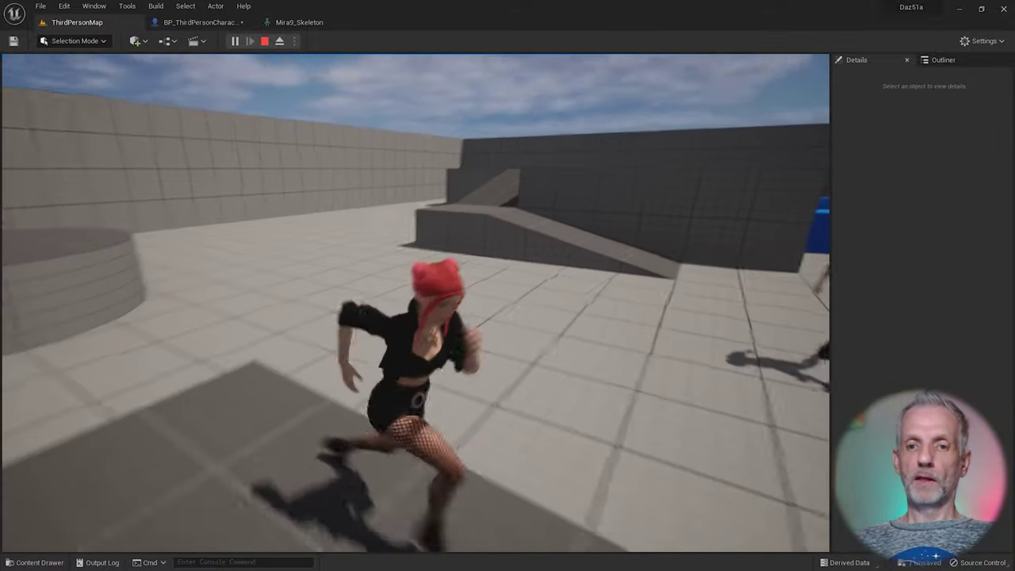
key(d)
key(s)
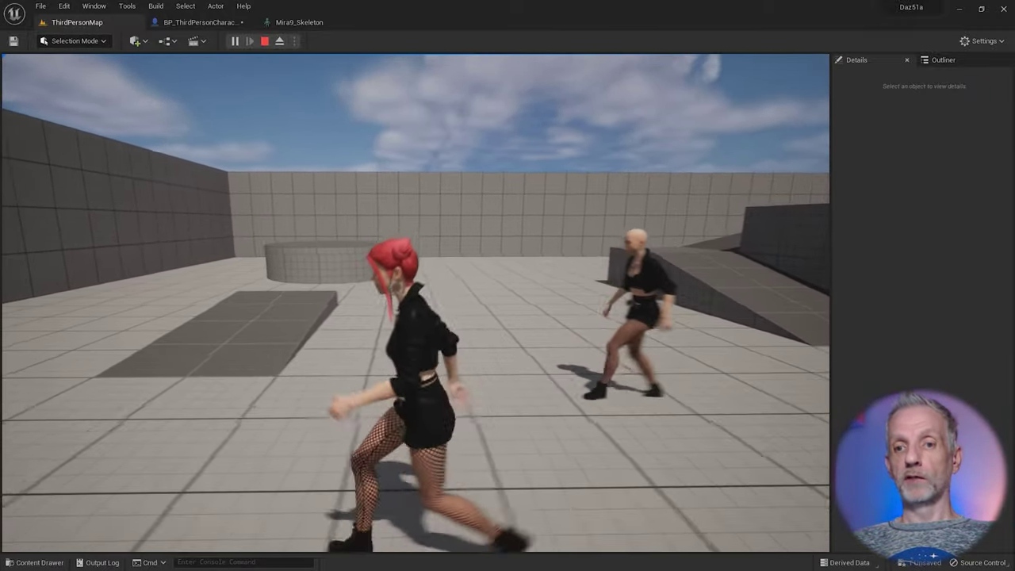
key(w)
key(d)
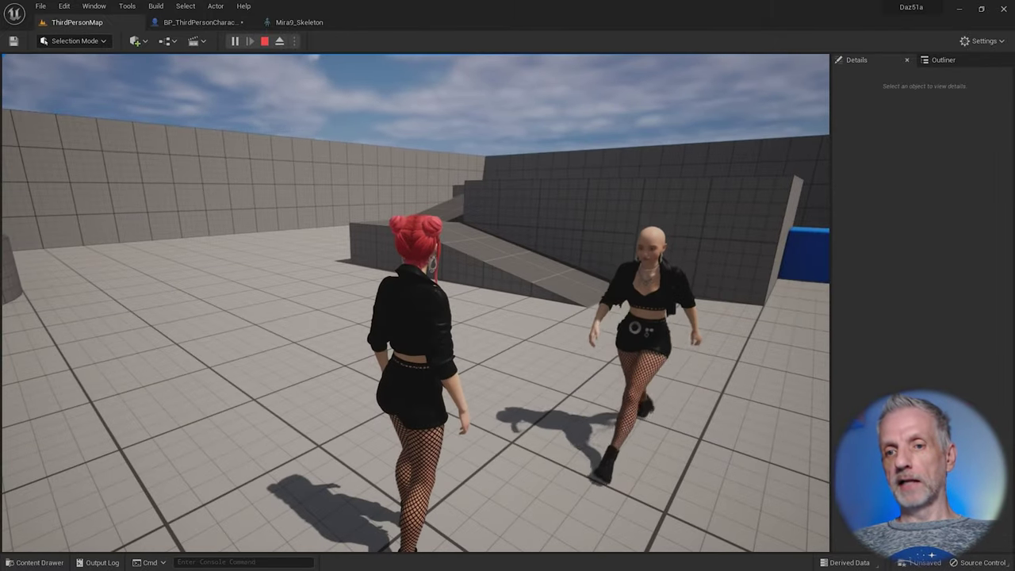
key(s)
key(d)
key(w)
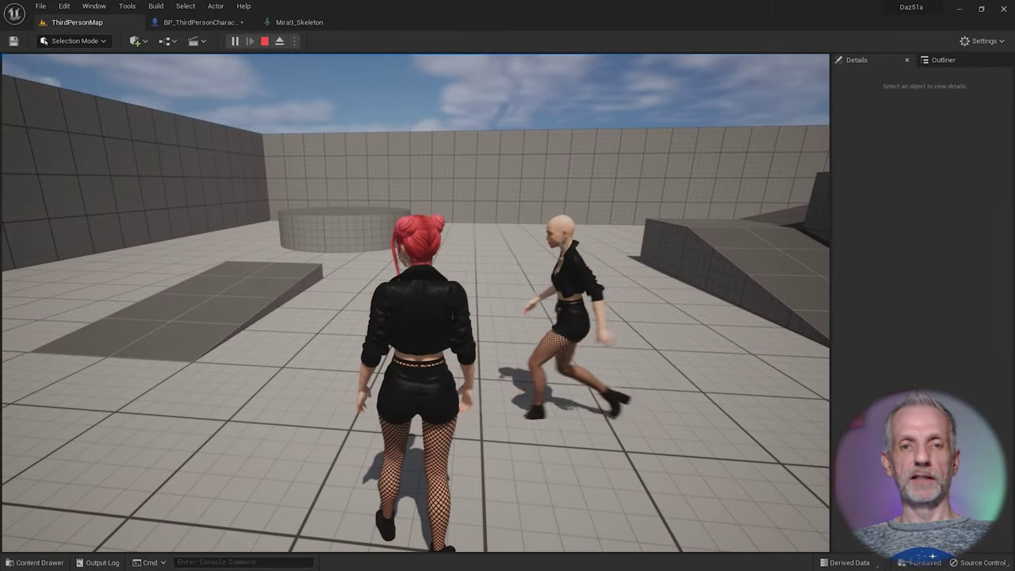
key(Escape)
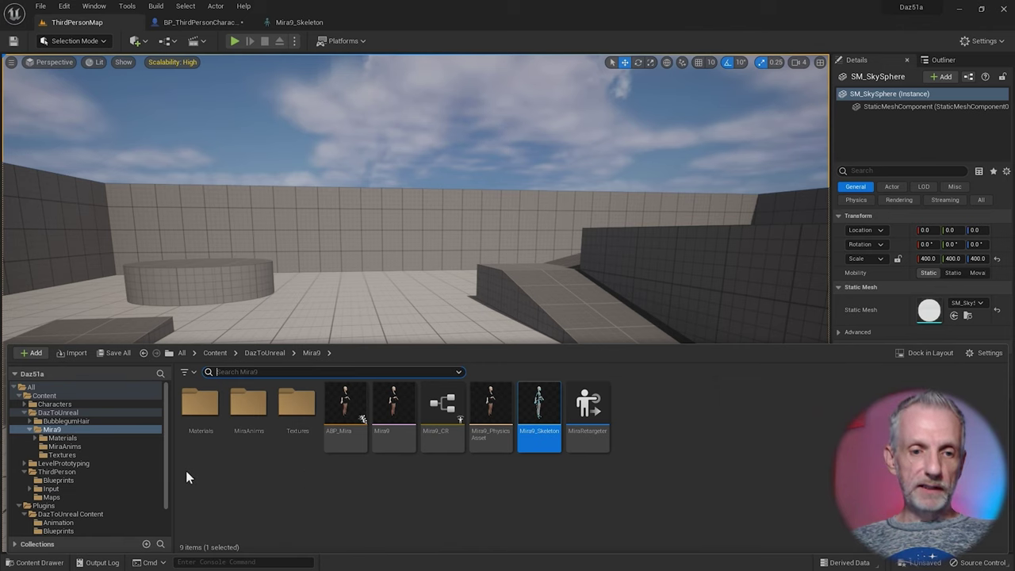
Find BP_ThirdPersonCharacter in the ThirdPerson Blueprints folder and save it
click(98, 481)
click(223, 420)
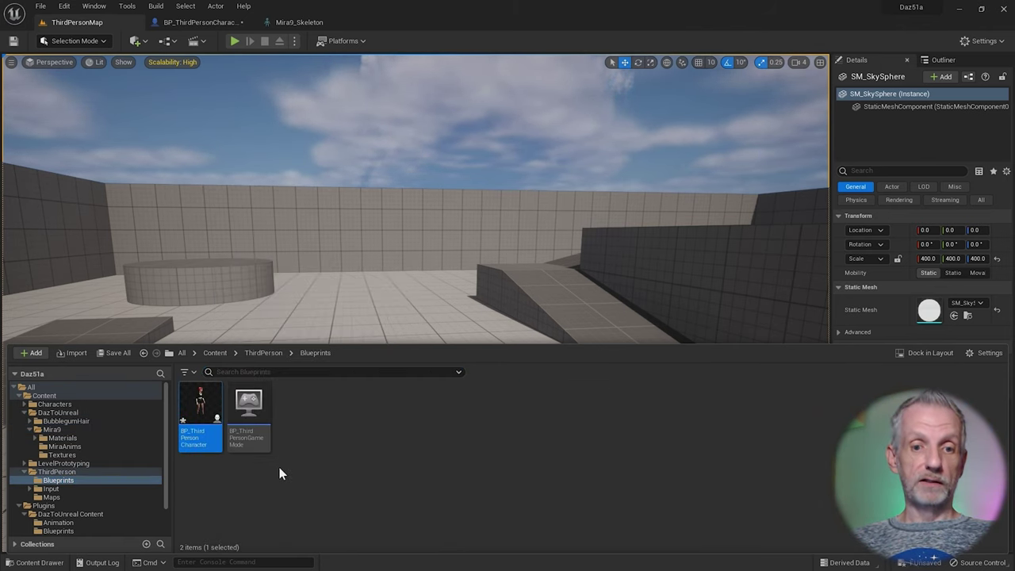
key(ctrl+s)
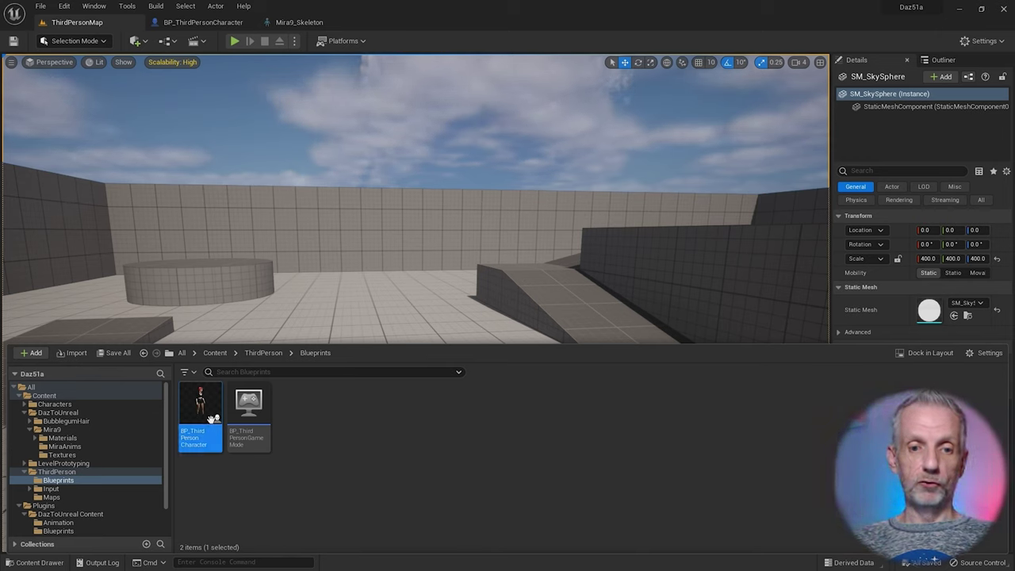
Duplicate BP_ThirdPersonCharacter and name the copy BP_Standalone
key(ctrl+d)
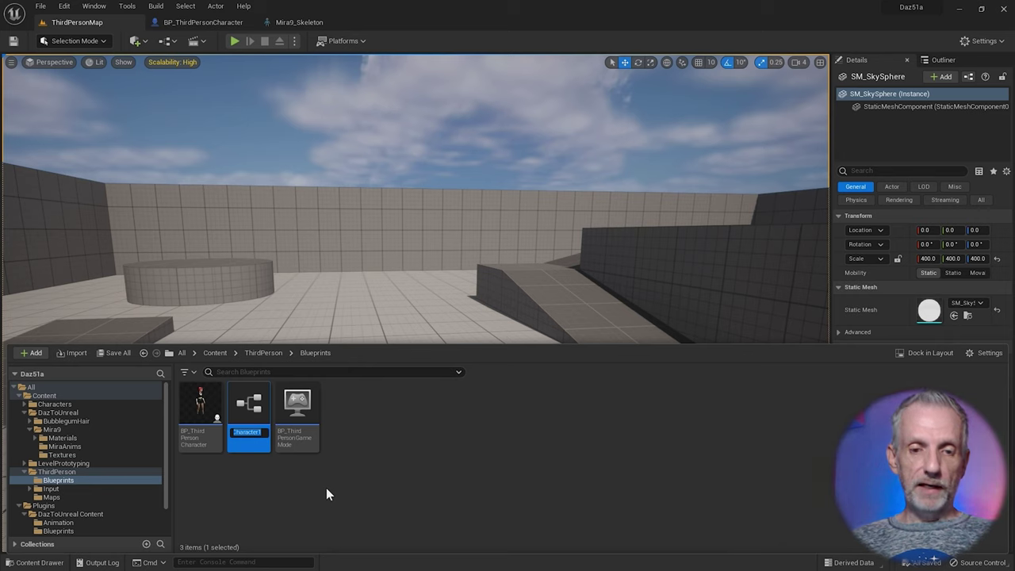
text(BP_)
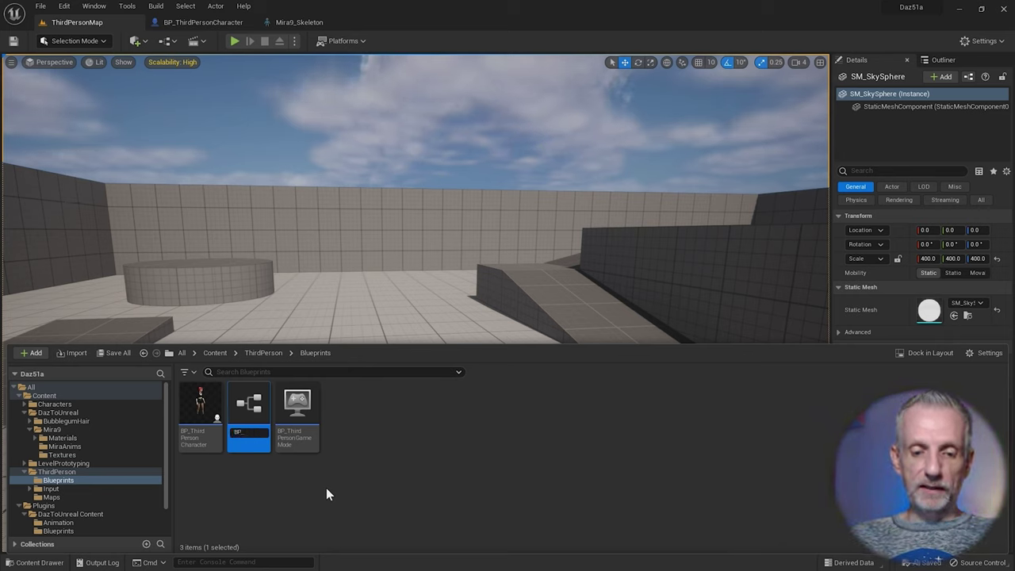
text(Standalone)
key(Return)
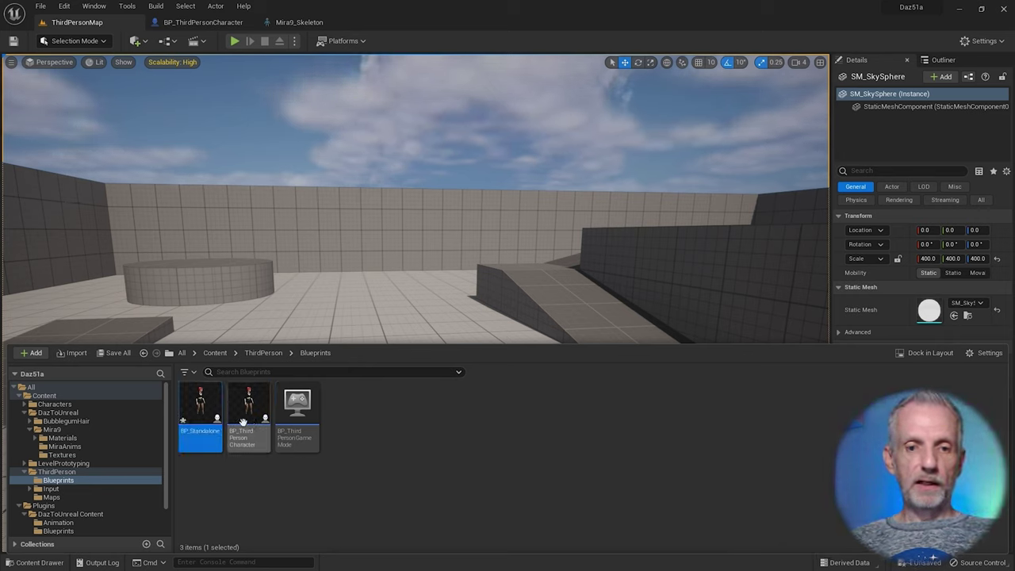
Open the BP_Standalone blueprint in its 3D view and delete the FollowCamera component
double_click(197, 404)
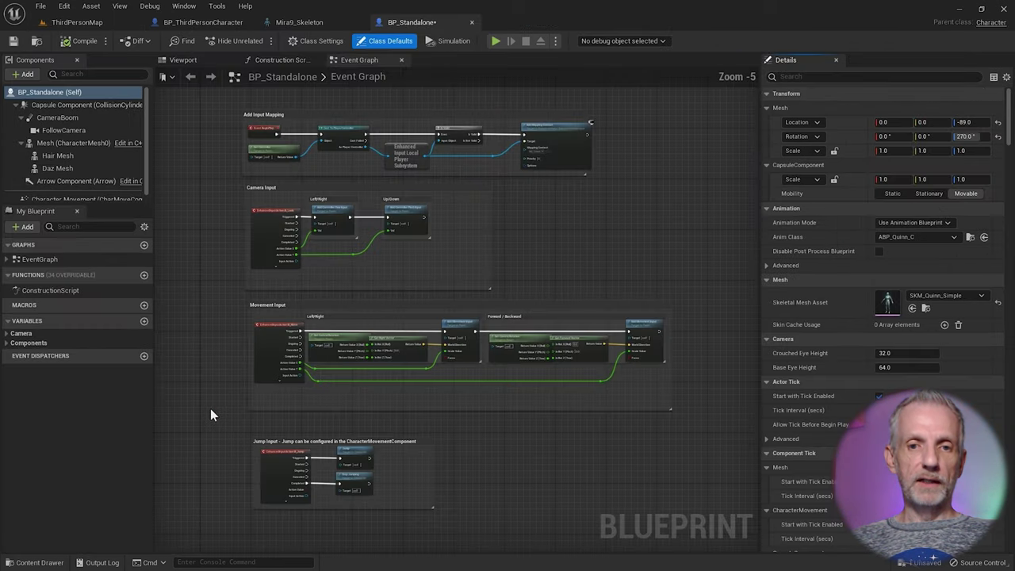
click(183, 60)
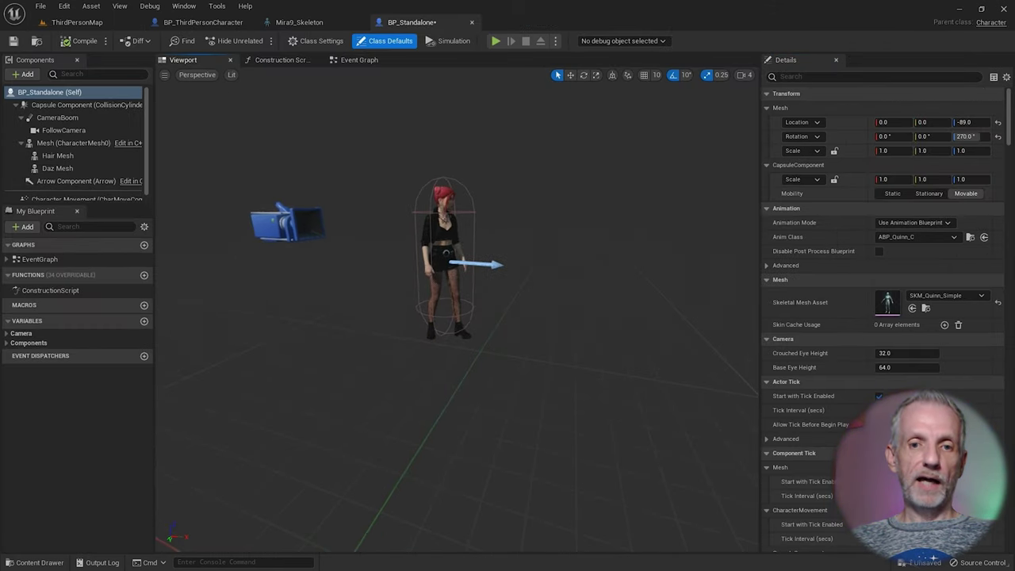
click(292, 228)
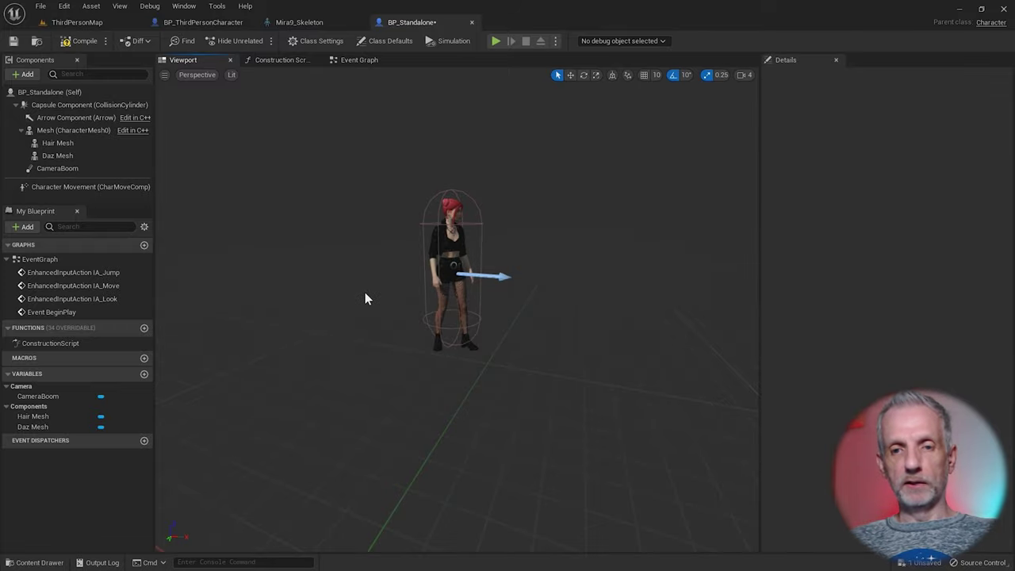
right_drag(365, 297, 310, 349)
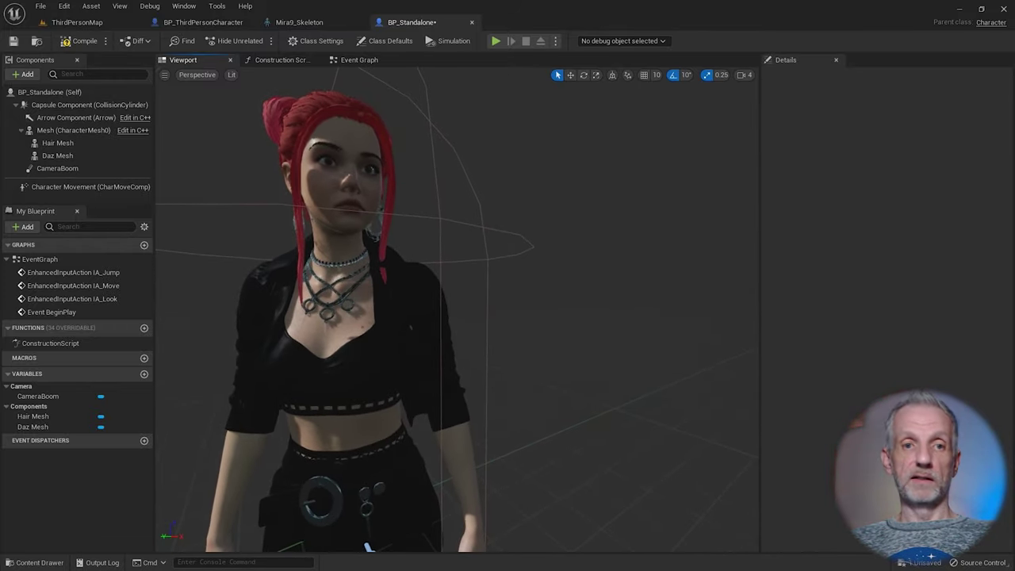
Place BP_Standalone on the floor of ThirdPersonMap and rotate it 180° about its vertical axis
click(77, 22)
right_drag(288, 252, 288, 253)
key(ctrl+space)
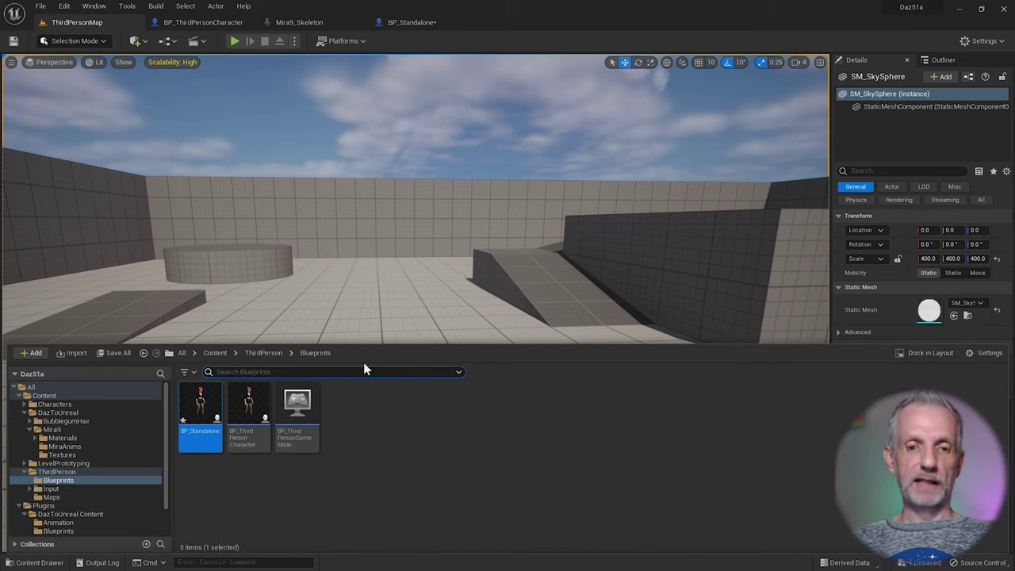
drag(200, 413, 388, 313)
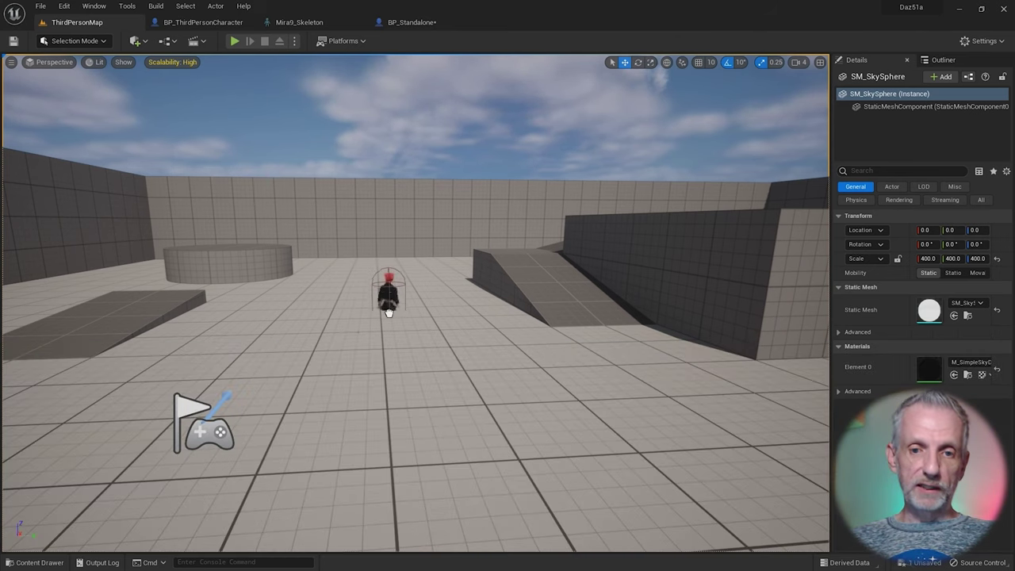
drag(444, 407, 444, 409)
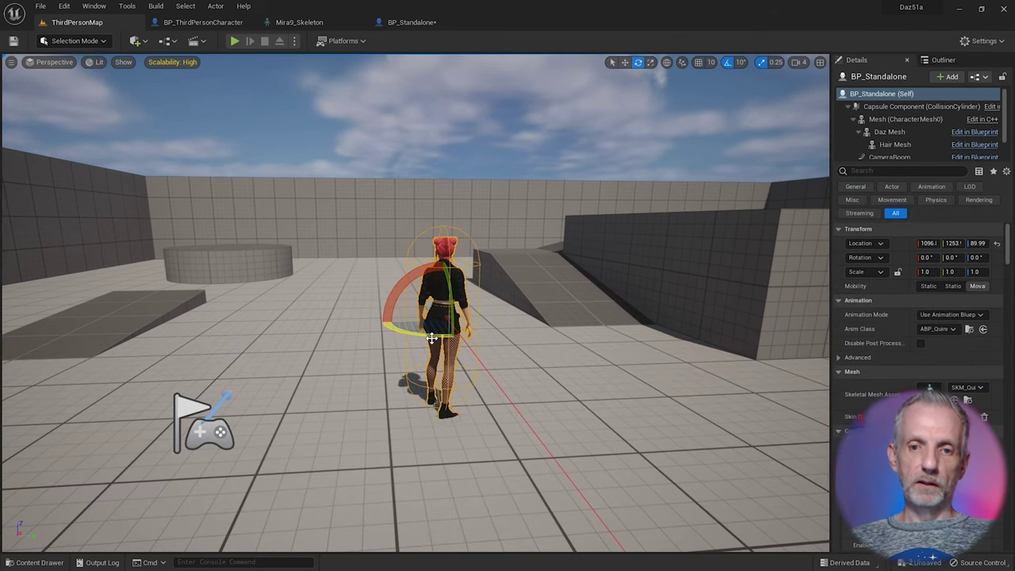
drag(493, 316, 454, 338)
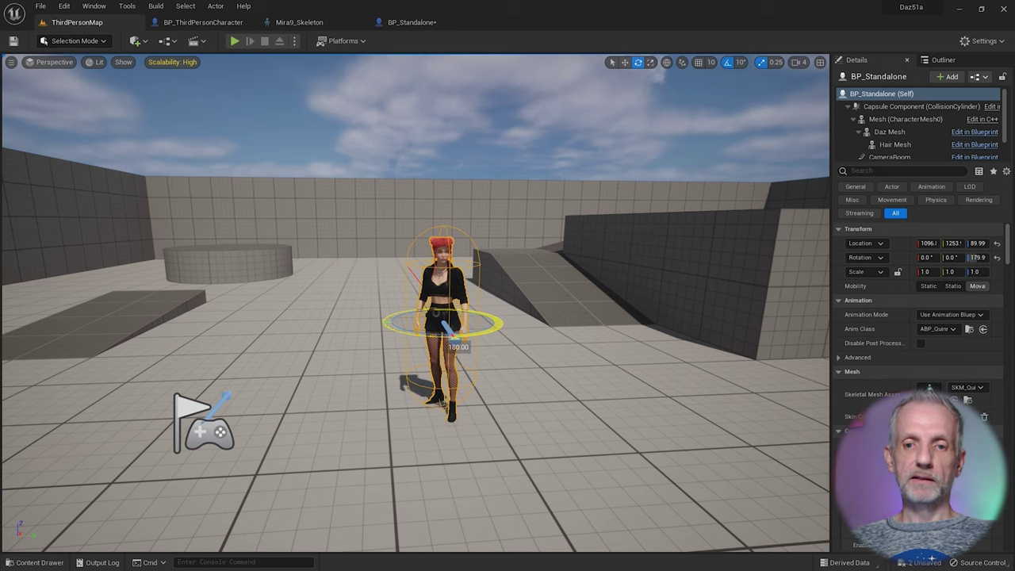
mouse_move(619, 328)
right_down()
mouse_move(588, 319)
mouse_move(607, 315)
right_up()
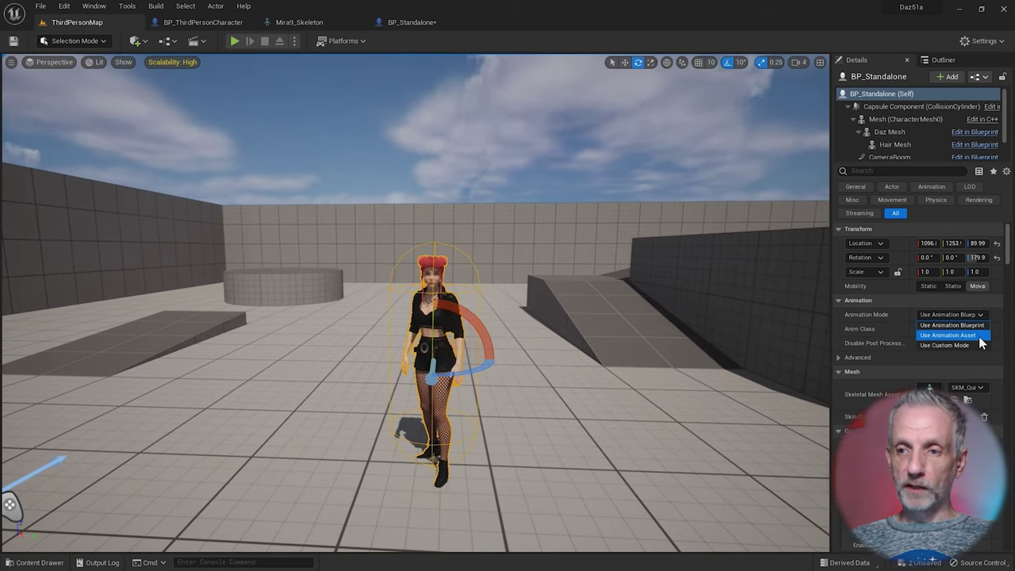
Set the placed BP_Standalone's Animation Mode to Use Animation Asset and choose MF_Walk_Fwd as the animation to play
click(948, 335)
click(972, 331)
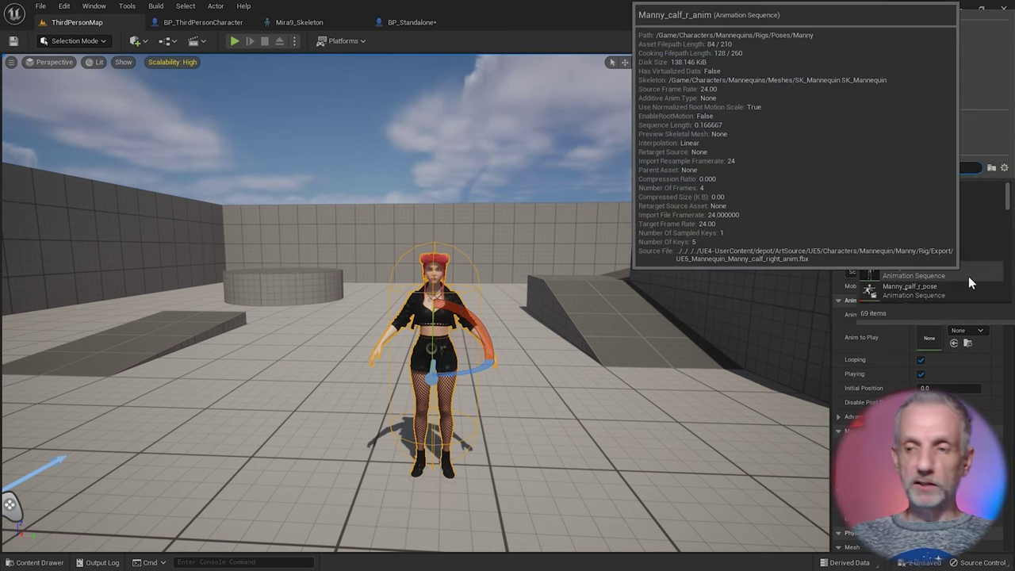
text(walk)
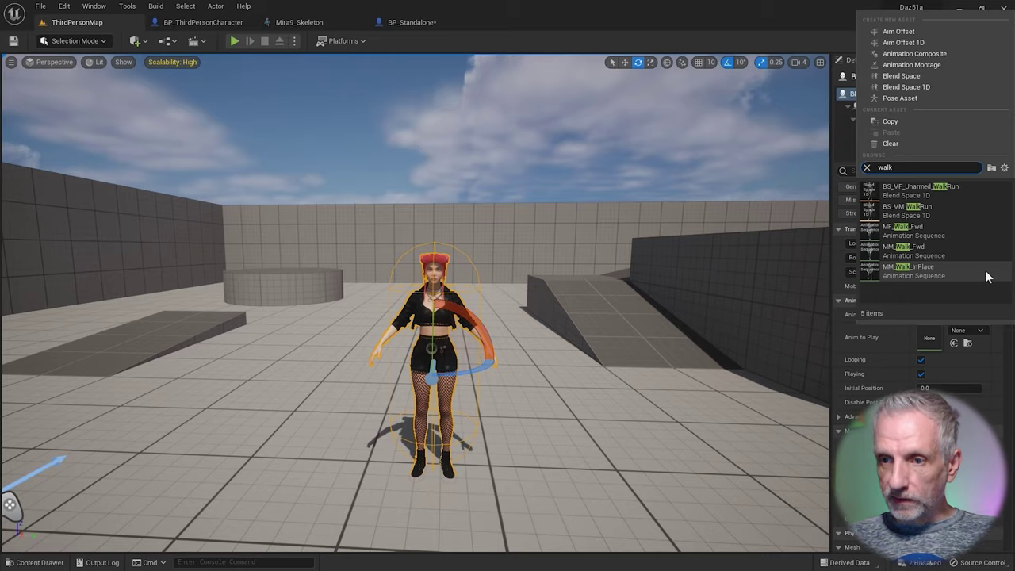
click(956, 229)
right_drag(437, 304, 392, 314)
Play-test the level and move the player around the walking BP_Standalone to compare the characters' hair in motion
click(235, 41)
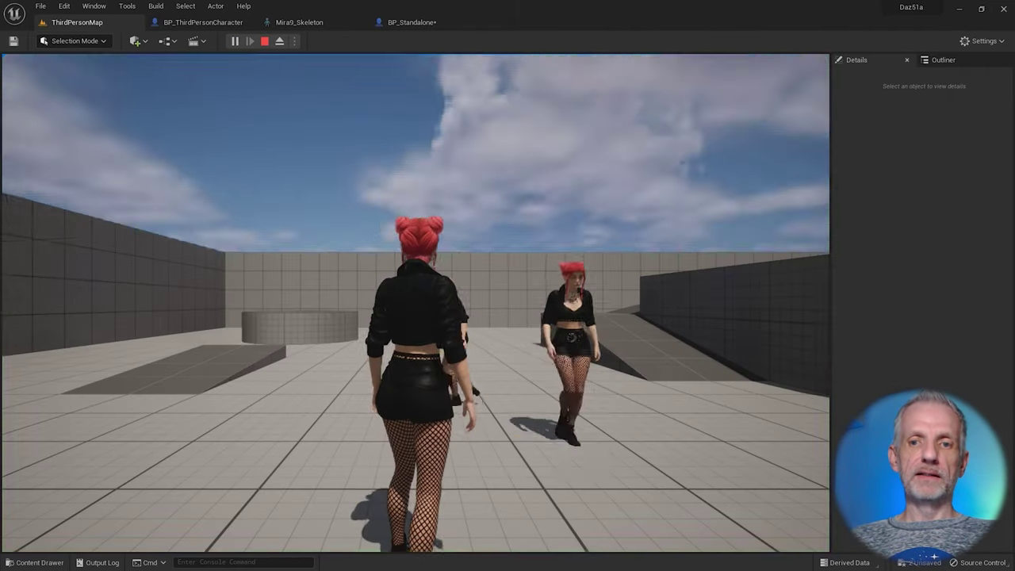
key(d)
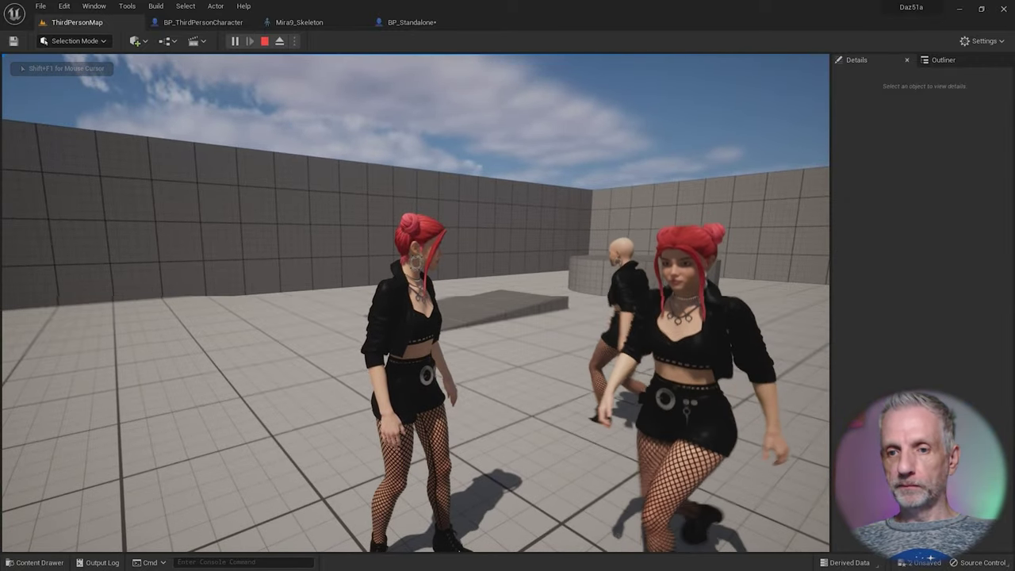
key(w)
key(d)
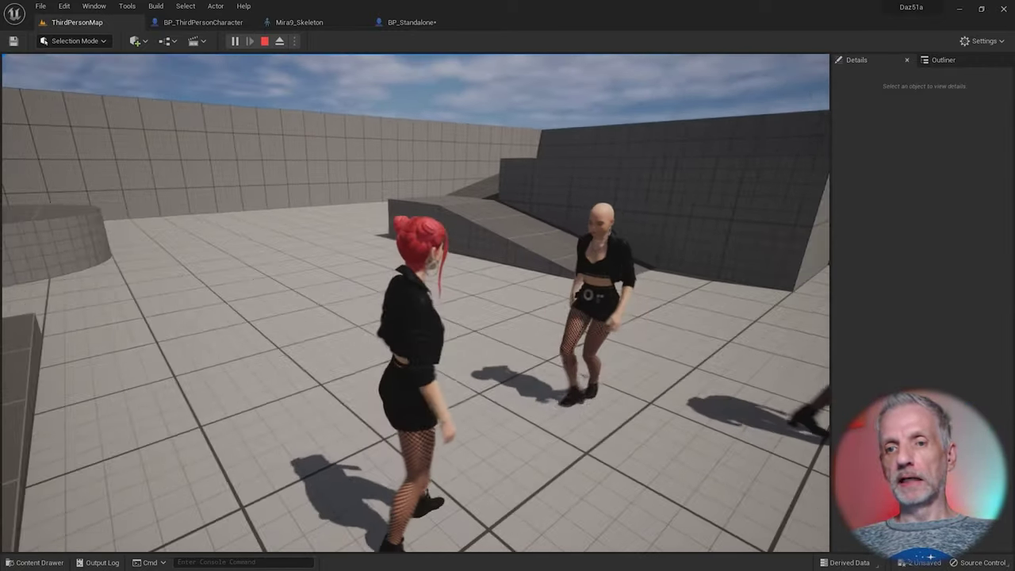
key(s)
key(d)
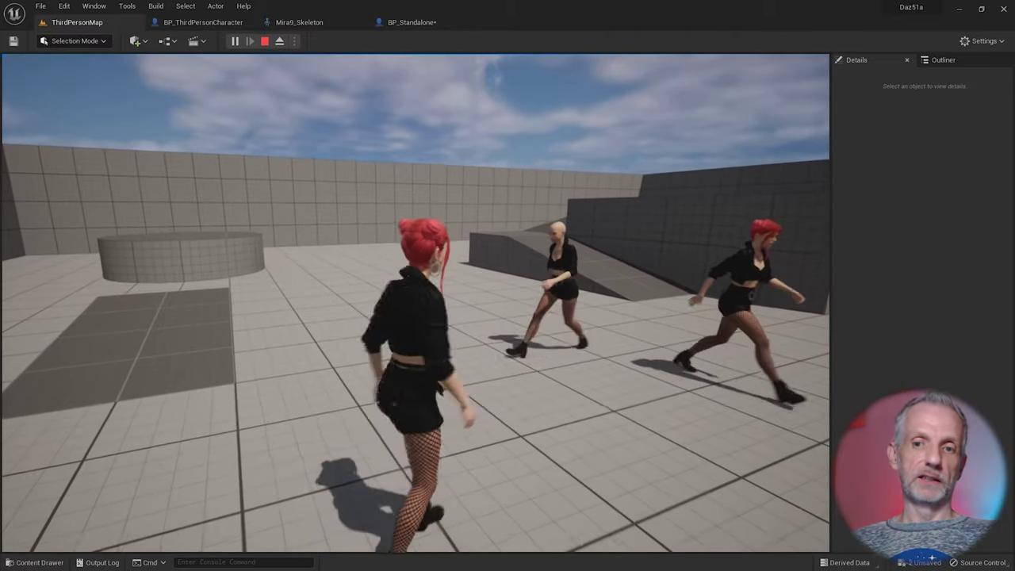
key(w)
key(d)
key(d)
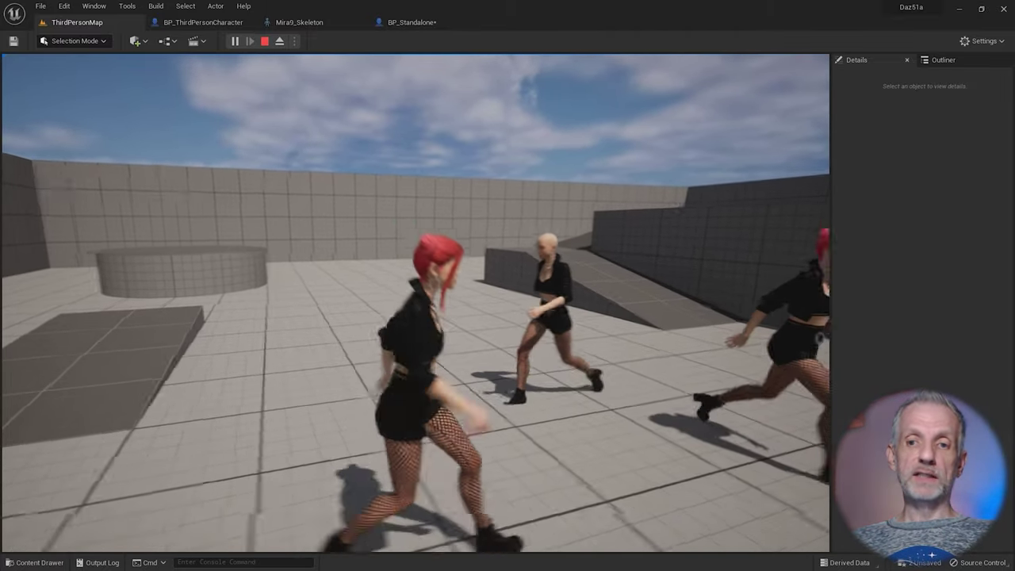
key(s)
key(w)
key(a)
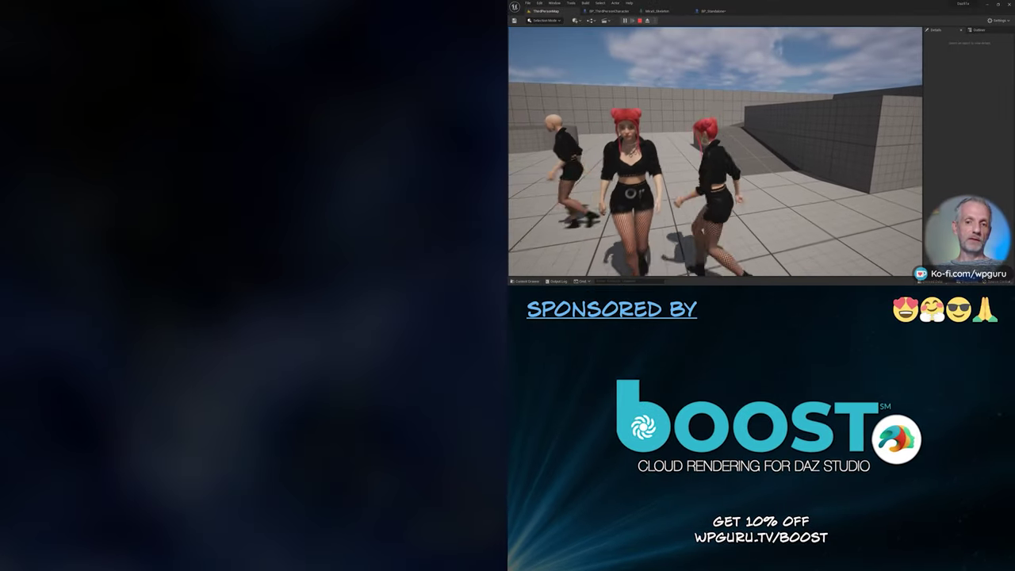